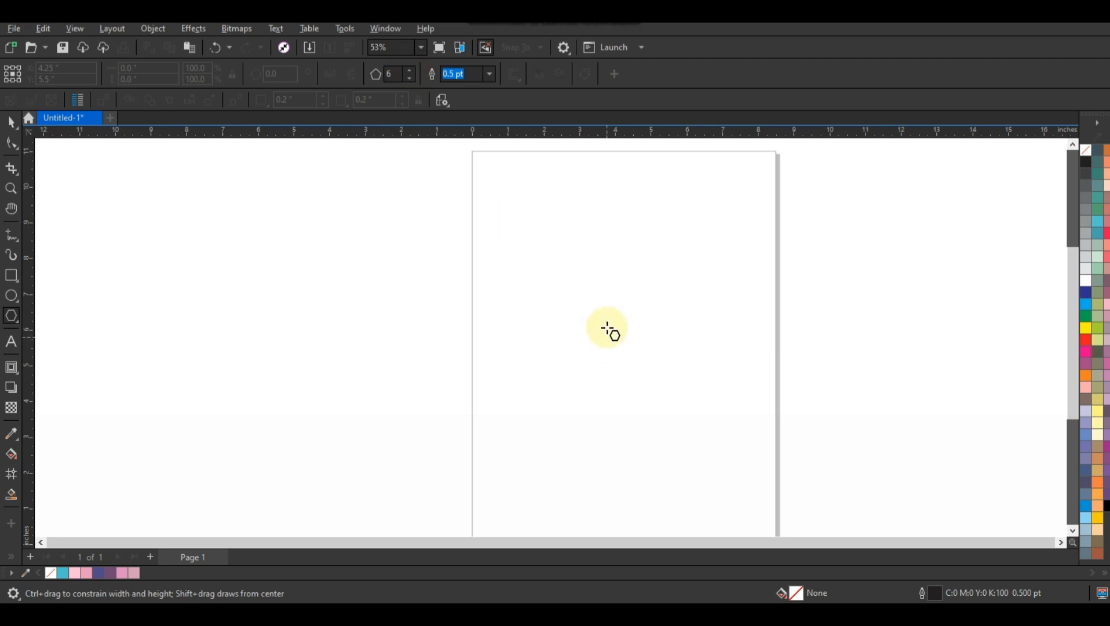
Draw a hexagon about 4.4 by 3.8 inches on the page, rotate it to 120° and give it a 4 pt outline.
{"action": "left_click_drag", "start_coordinate": [605, 306], "coordinate": [636, 375]}
{"action": "left_click", "coordinate": [11, 121]}
{"action": "left_click", "coordinate": [612, 323]}
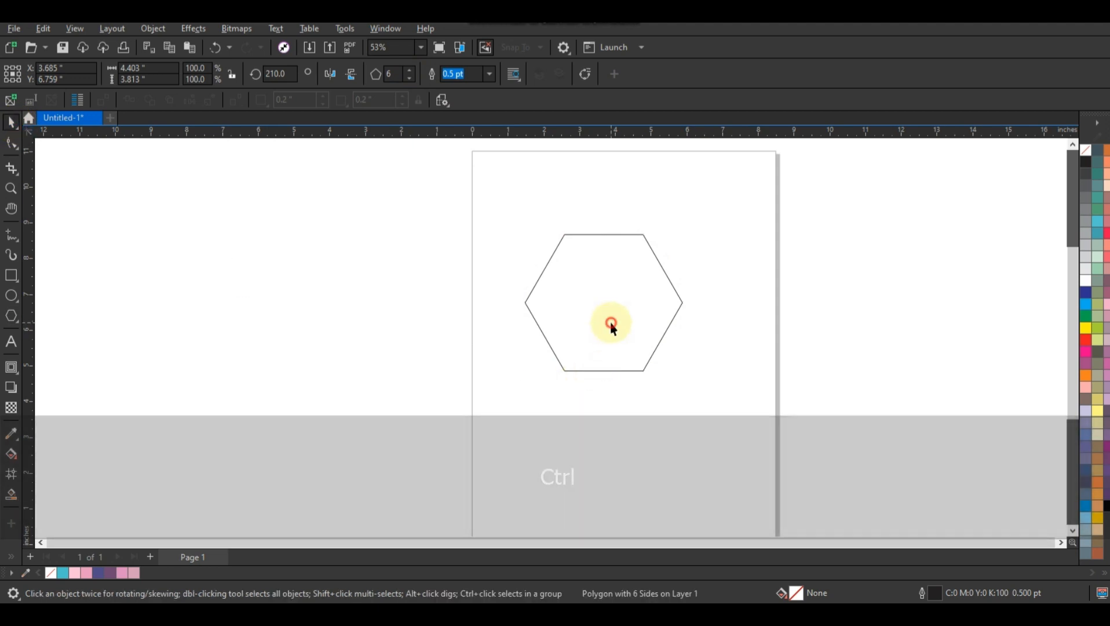
{"action": "left_click_drag", "start_coordinate": [692, 232], "coordinate": [682, 362]}
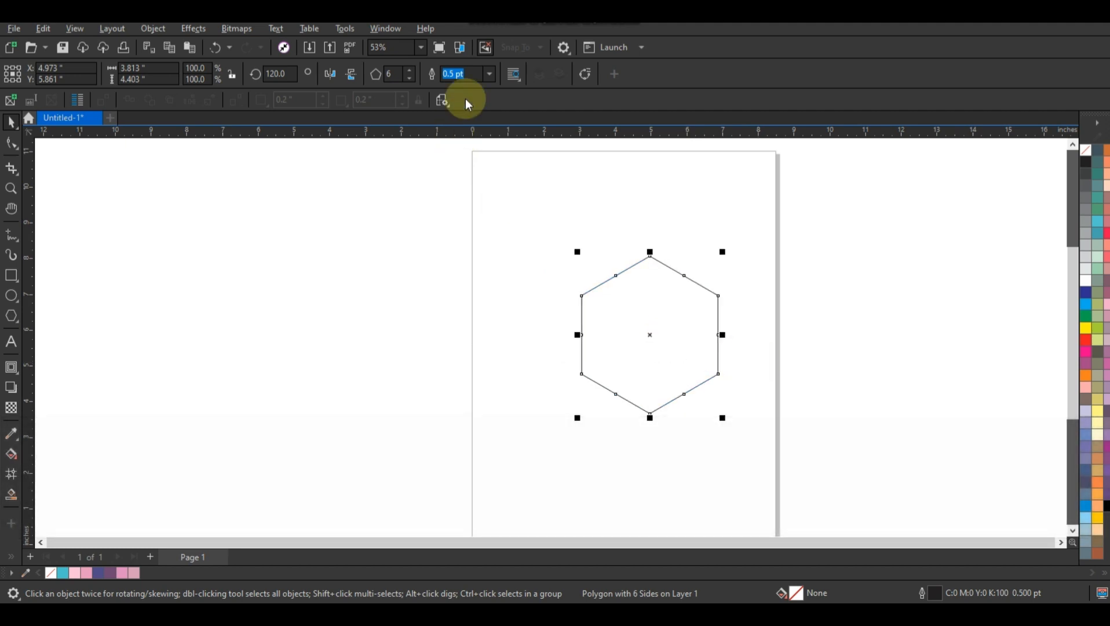
{"action": "left_click", "coordinate": [489, 74]}
{"action": "left_click", "coordinate": [465, 170]}
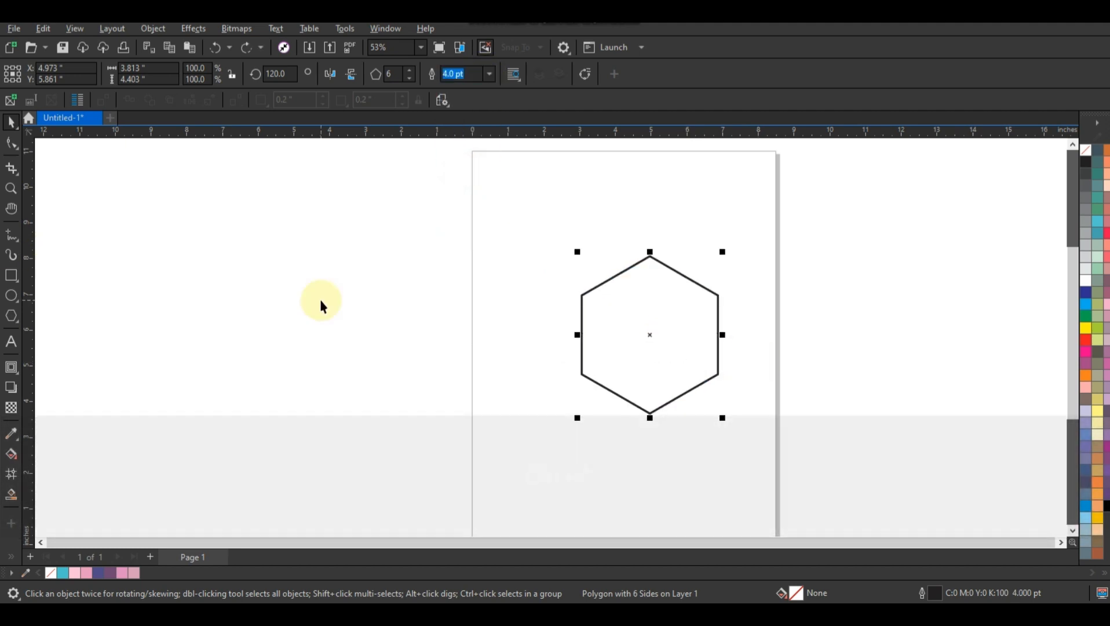
Convert the hexagon to curves and move its lower nodes straight down until the shape is about 6 inches tall.
{"action": "key", "text": "ctrl+q"}
{"action": "key", "text": "F10"}
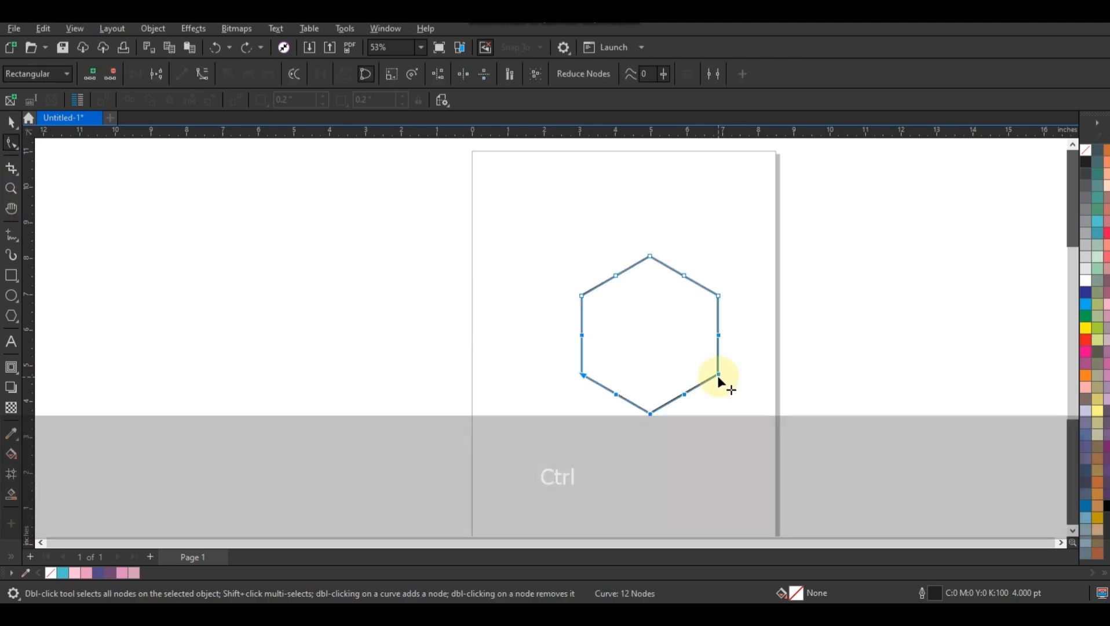
{"action": "left_click_drag", "start_coordinate": [718, 387], "coordinate": [717, 431]}
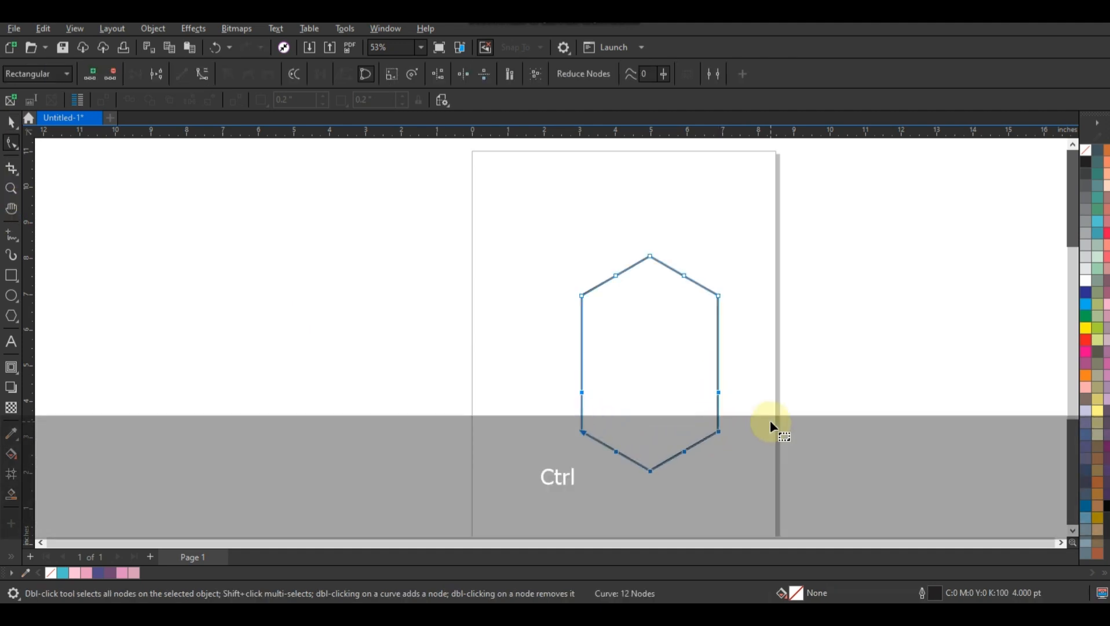
{"action": "left_click", "coordinate": [13, 122]}
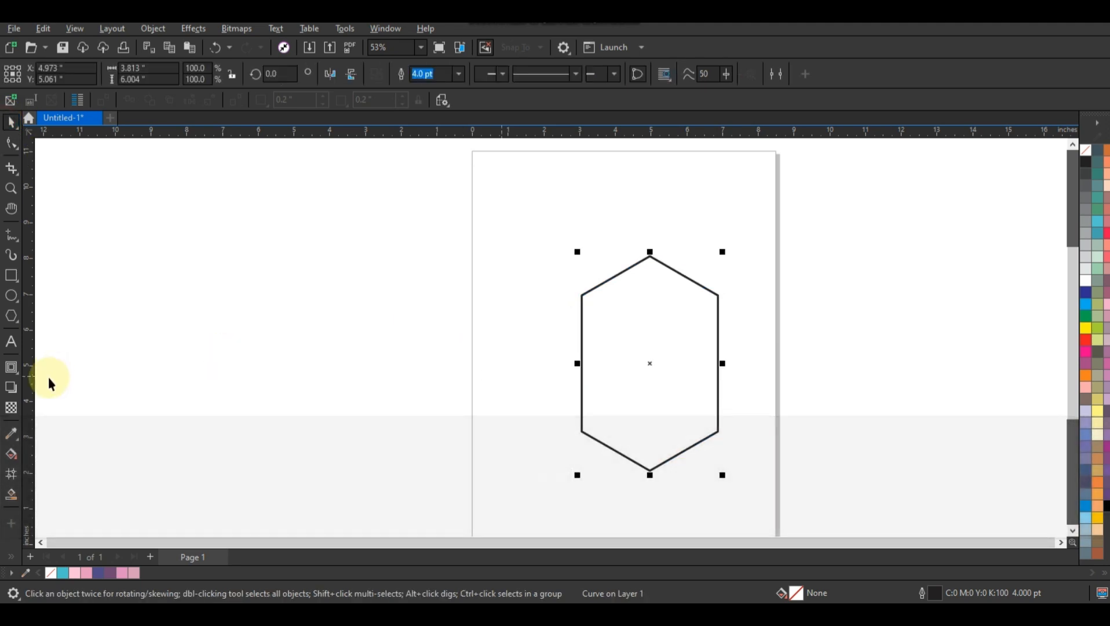
Add an inside contour with two steps and an offset of about 0.818 inches to the elongated hexagon.
{"action": "left_click", "coordinate": [12, 369]}
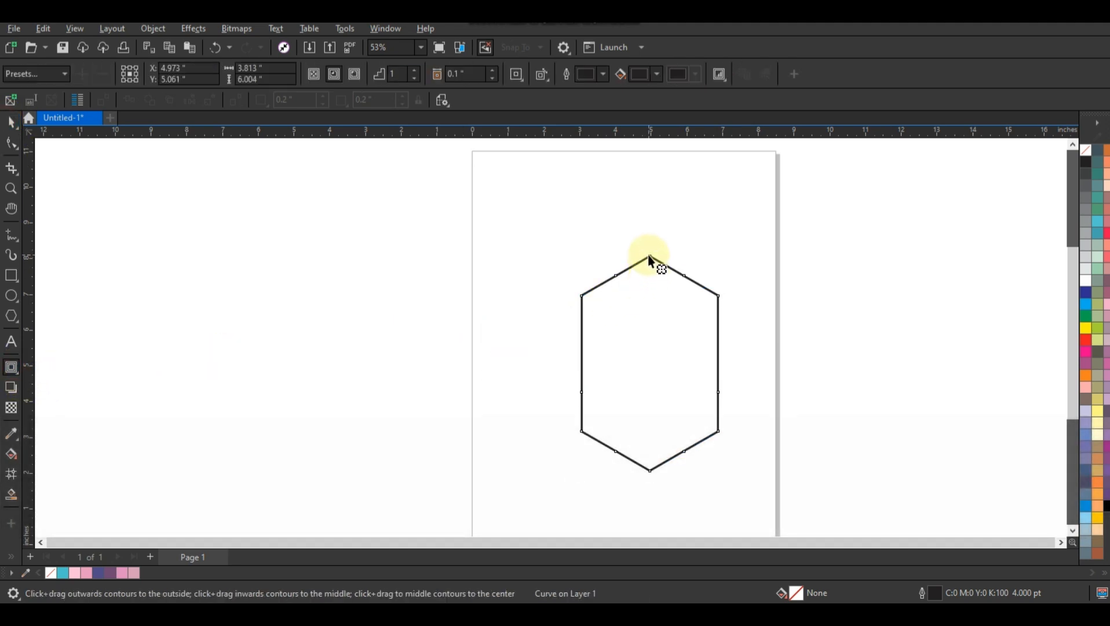
{"action": "left_click_drag", "start_coordinate": [649, 258], "coordinate": [649, 302]}
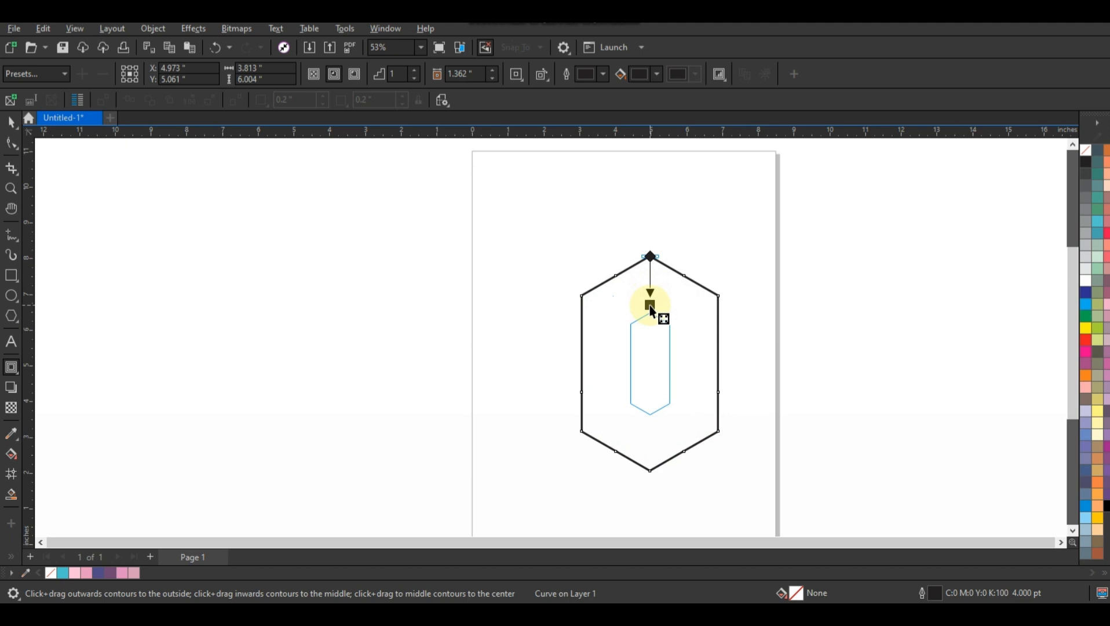
{"action": "left_click_drag", "start_coordinate": [650, 305], "coordinate": [649, 304]}
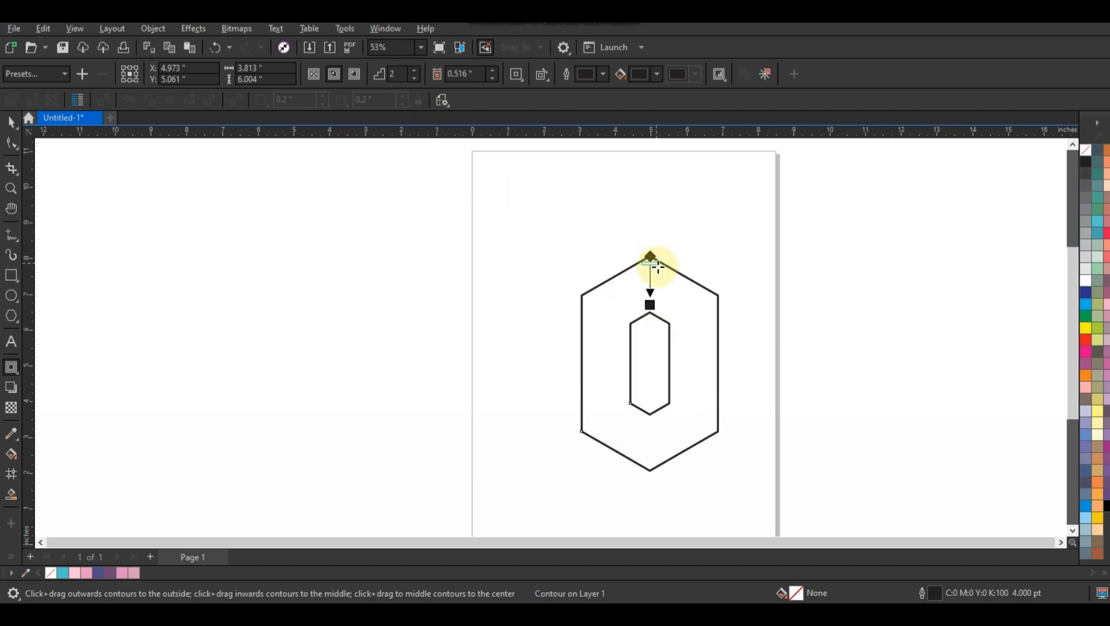
{"action": "left_click_drag", "start_coordinate": [658, 267], "coordinate": [660, 268]}
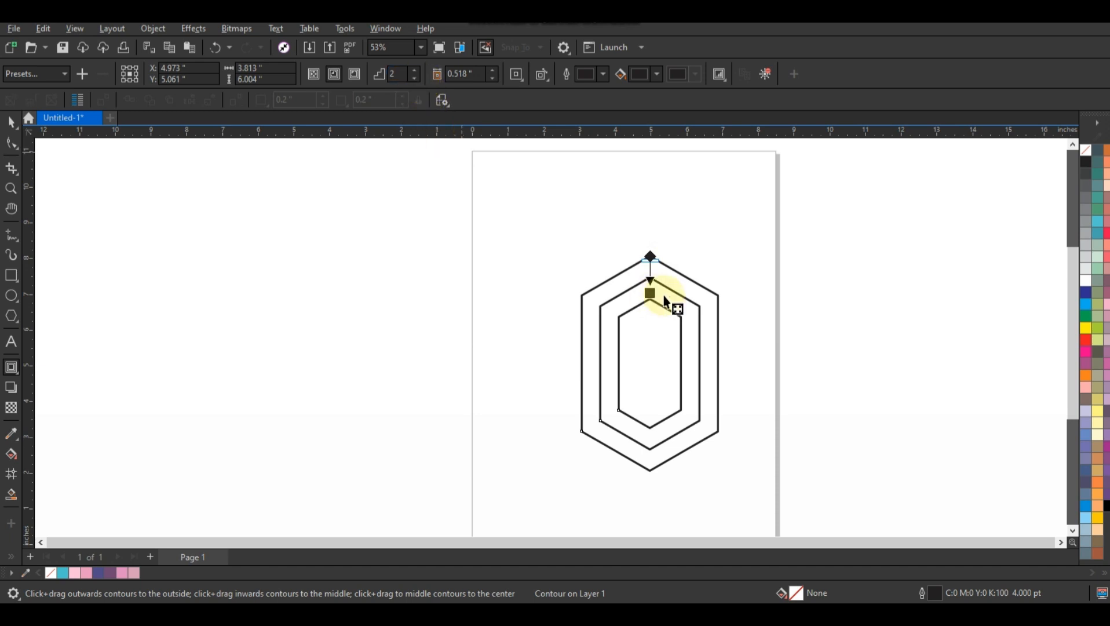
{"action": "left_click_drag", "start_coordinate": [651, 301], "coordinate": [651, 314]}
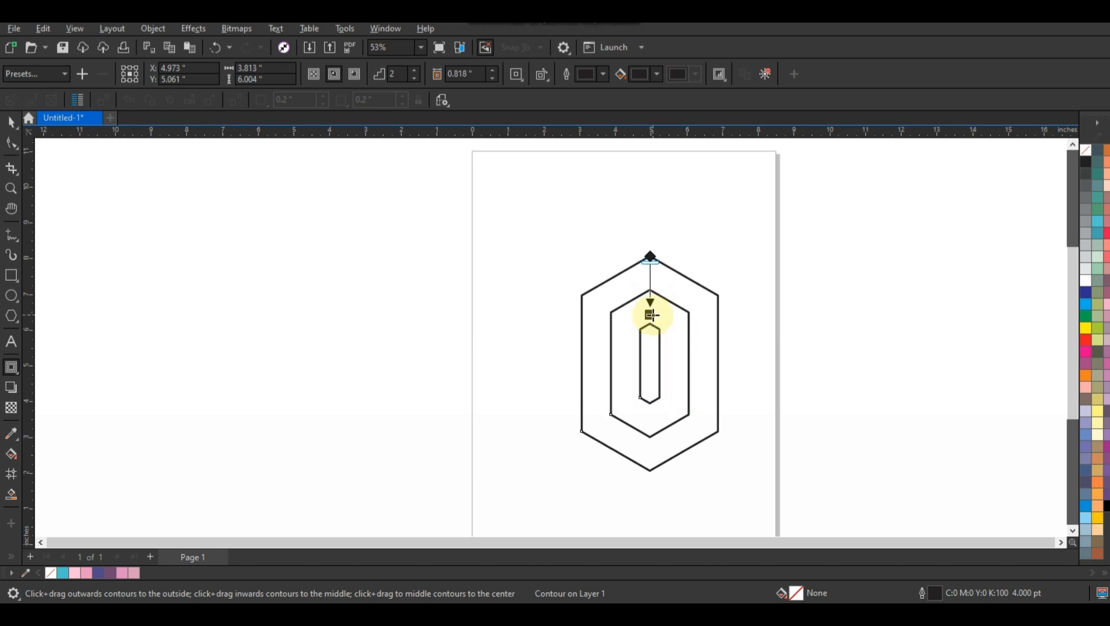
{"action": "left_click", "coordinate": [11, 121]}
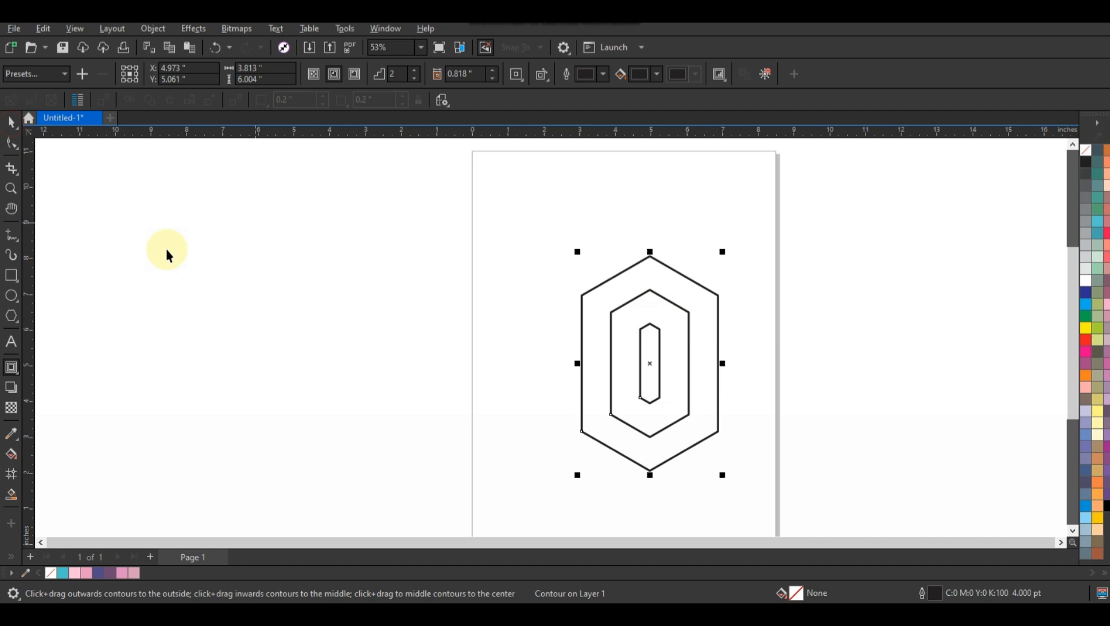
{"action": "left_click", "coordinate": [209, 282]}
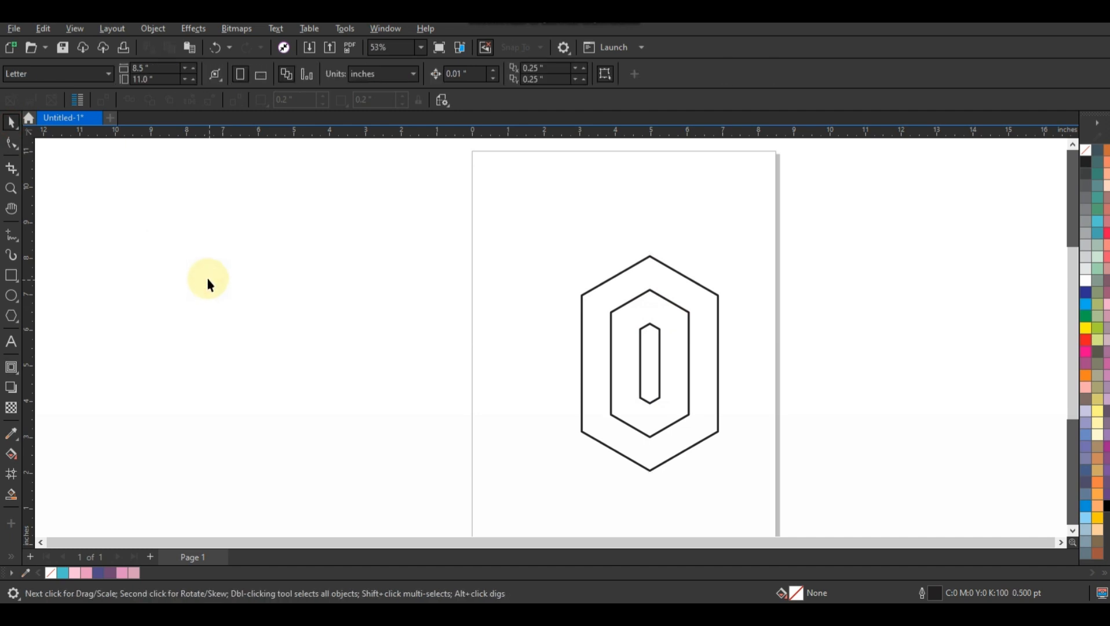
Draw a second, smaller hexagon about 2 by 1.7 inches across the page's left edge and rotate it to 120°.
{"action": "left_click", "coordinate": [11, 275]}
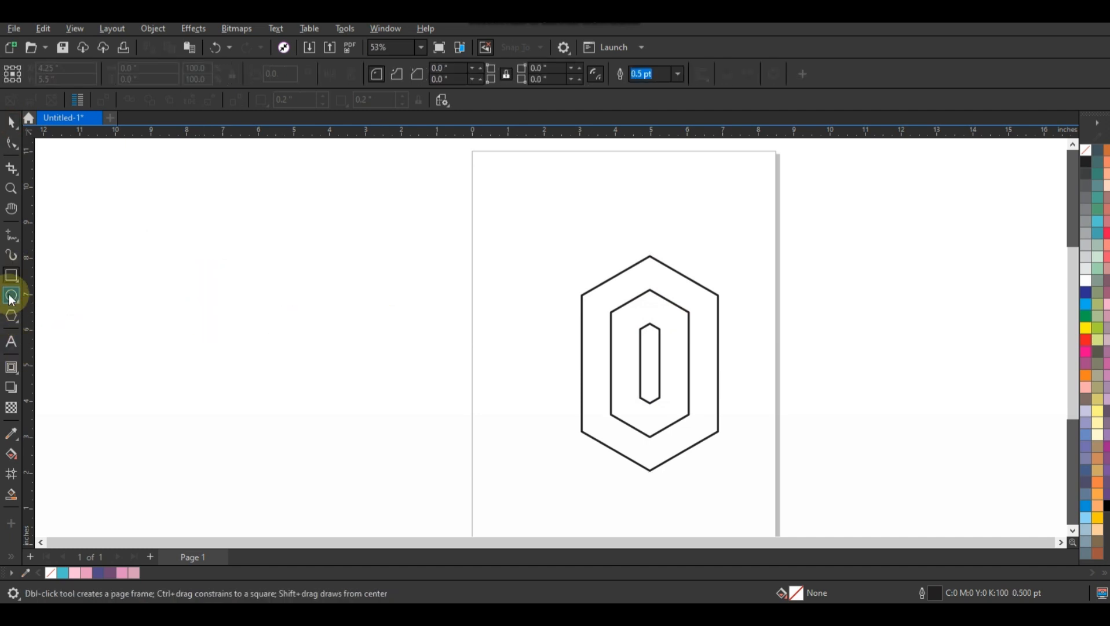
{"action": "left_click", "coordinate": [11, 316]}
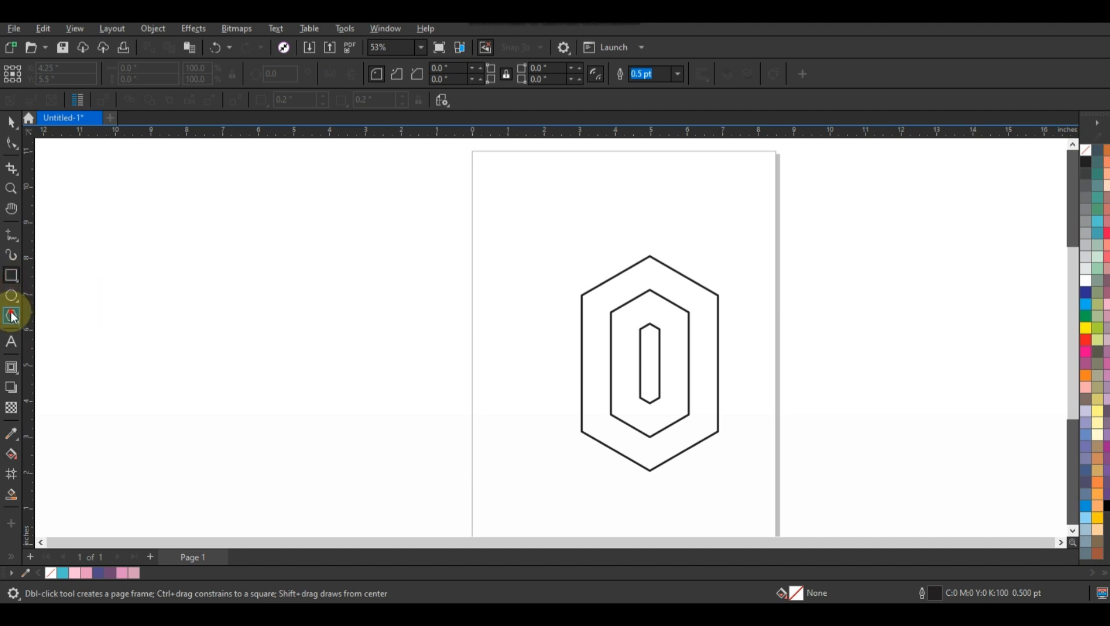
{"action": "left_click_drag", "start_coordinate": [448, 256], "coordinate": [464, 288]}
{"action": "left_click", "coordinate": [11, 122]}
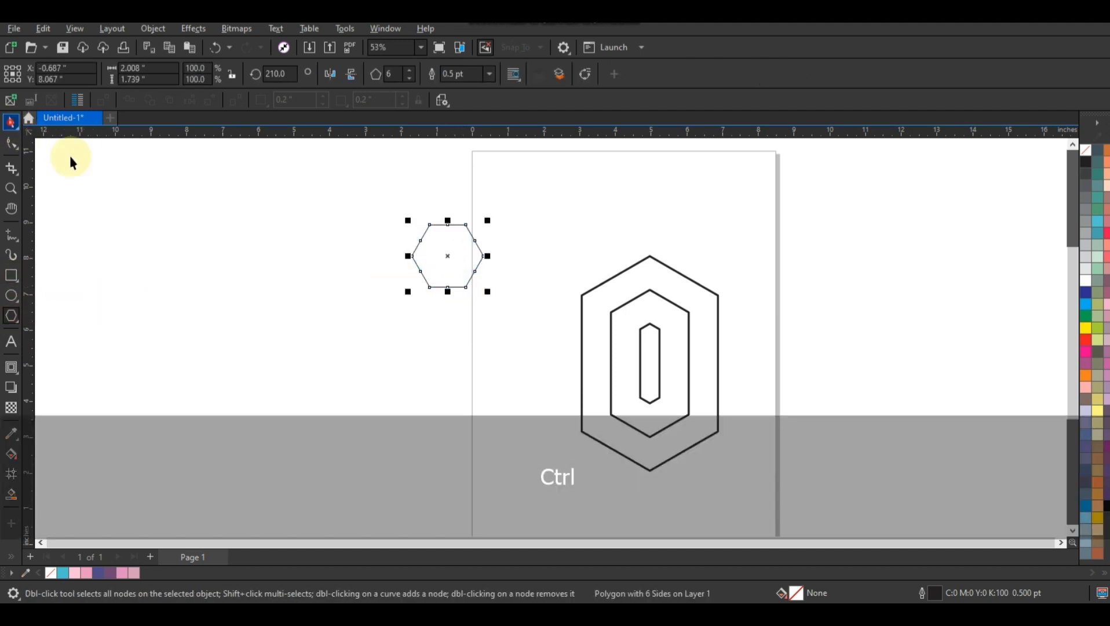
{"action": "left_click", "coordinate": [445, 253]}
{"action": "left_click_drag", "start_coordinate": [489, 219], "coordinate": [467, 286]}
{"action": "left_click", "coordinate": [390, 299]}
{"action": "left_click", "coordinate": [432, 268]}
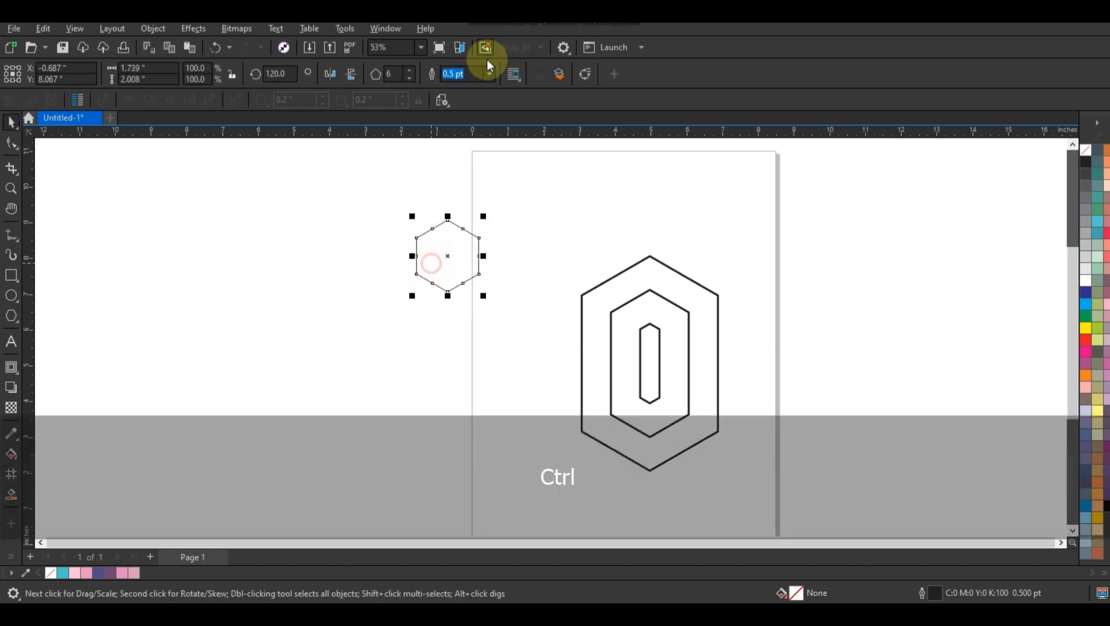
Set the small hexagon's outline width to 4 pt.
{"action": "left_click", "coordinate": [490, 75]}
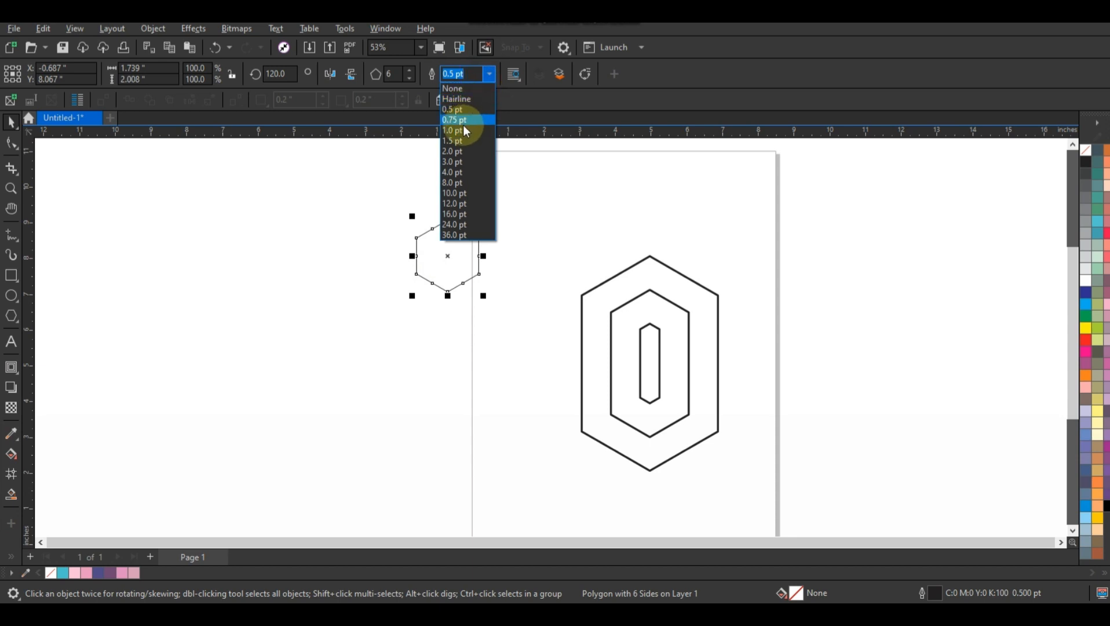
{"action": "left_click", "coordinate": [462, 138]}
{"action": "left_click", "coordinate": [489, 75]}
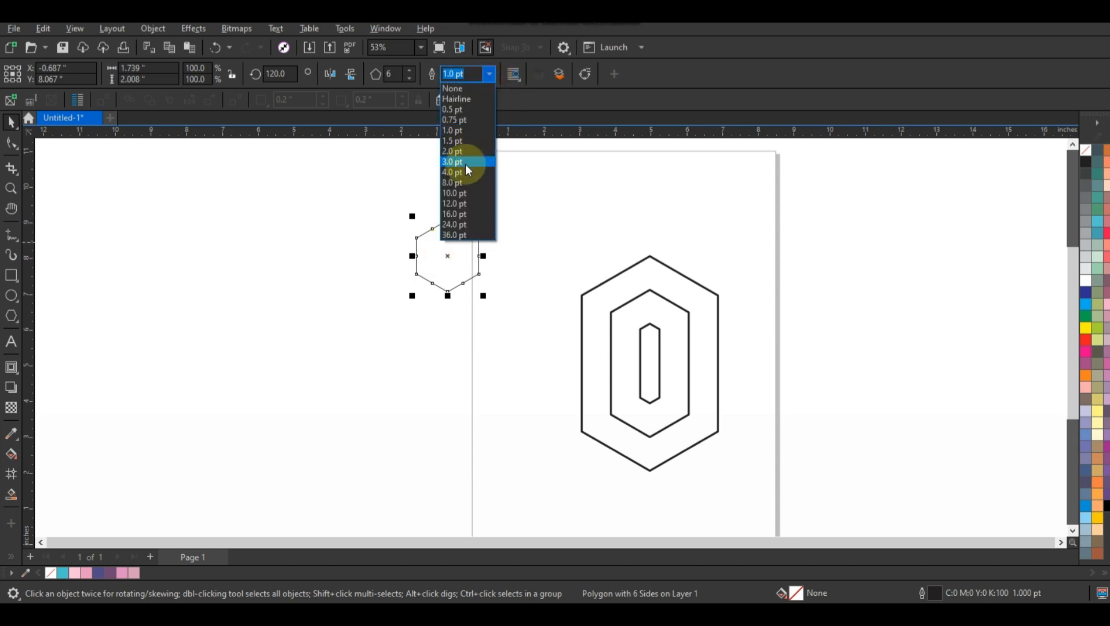
{"action": "left_click", "coordinate": [463, 172]}
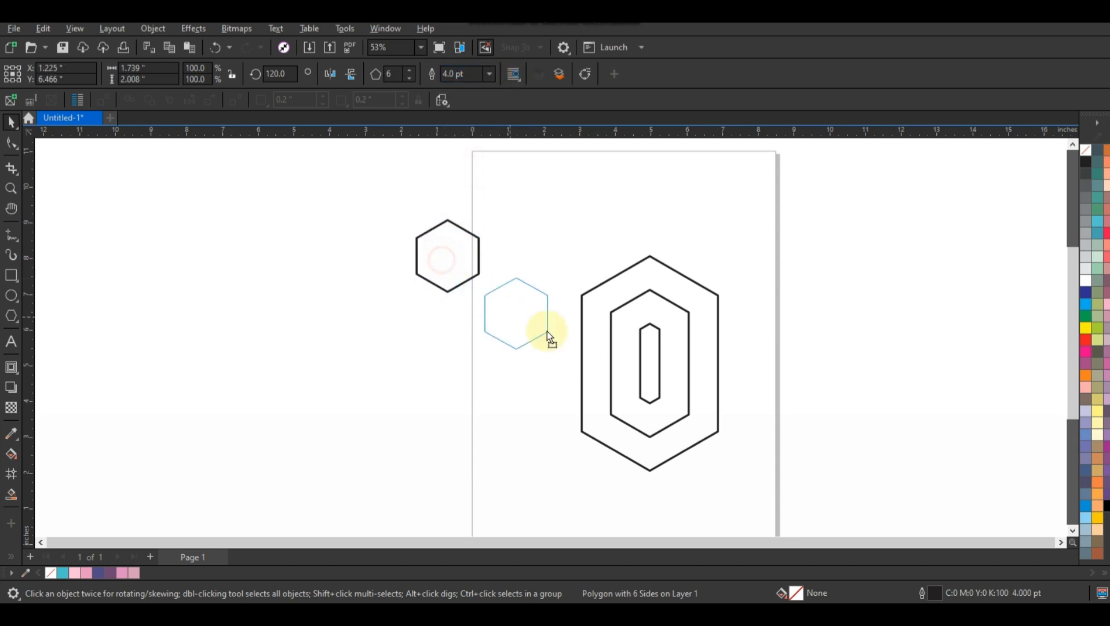
Place the small hexagon above and left of the contoured shape, and as a curve stretch its lower nodes about 6.66 inches straight down.
{"action": "left_click_drag", "start_coordinate": [570, 335], "coordinate": [591, 467]}
{"action": "left_click", "coordinate": [11, 143]}
{"action": "left_click", "coordinate": [549, 216]}
{"action": "key", "text": "ctrl+q"}
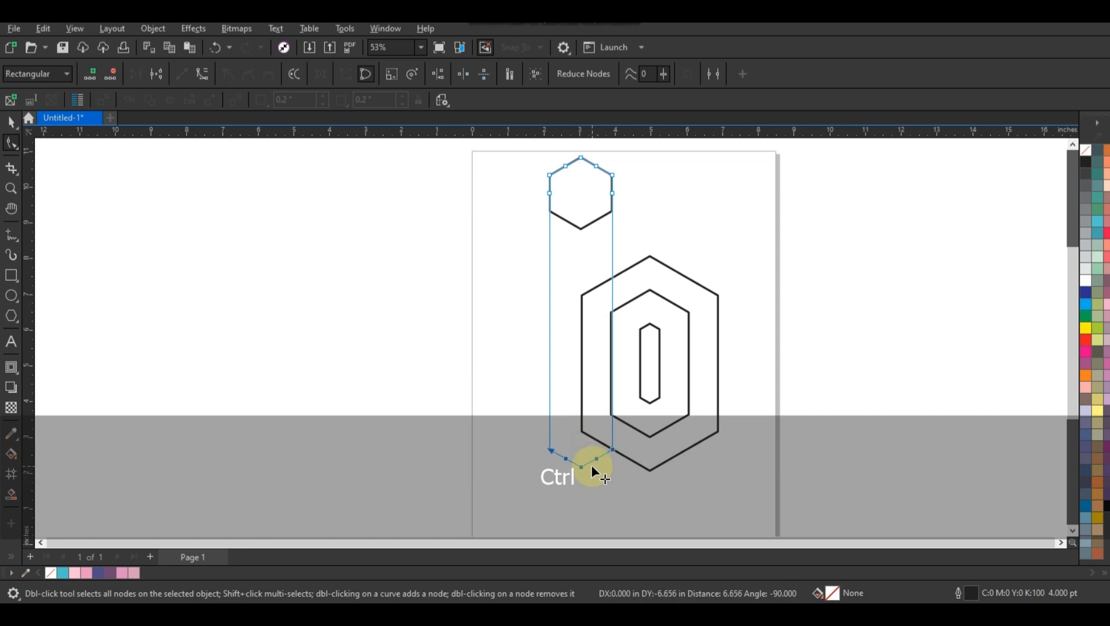
{"action": "left_click_drag", "start_coordinate": [591, 465], "coordinate": [592, 465]}
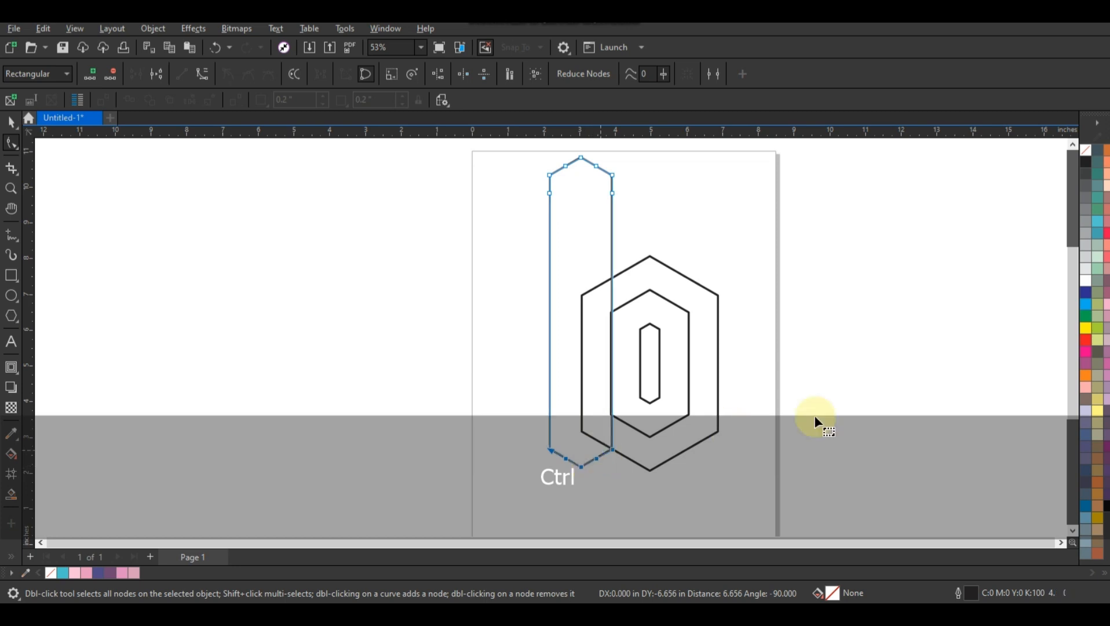
{"action": "left_click", "coordinate": [114, 181]}
{"action": "key", "text": "space"}
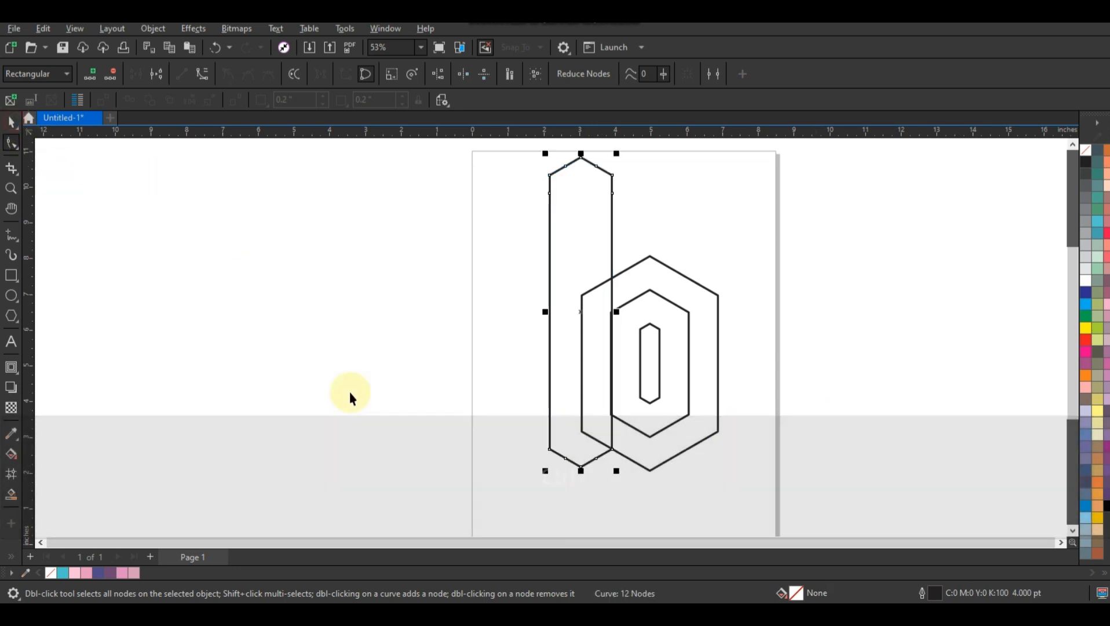
{"action": "left_click", "coordinate": [338, 406]}
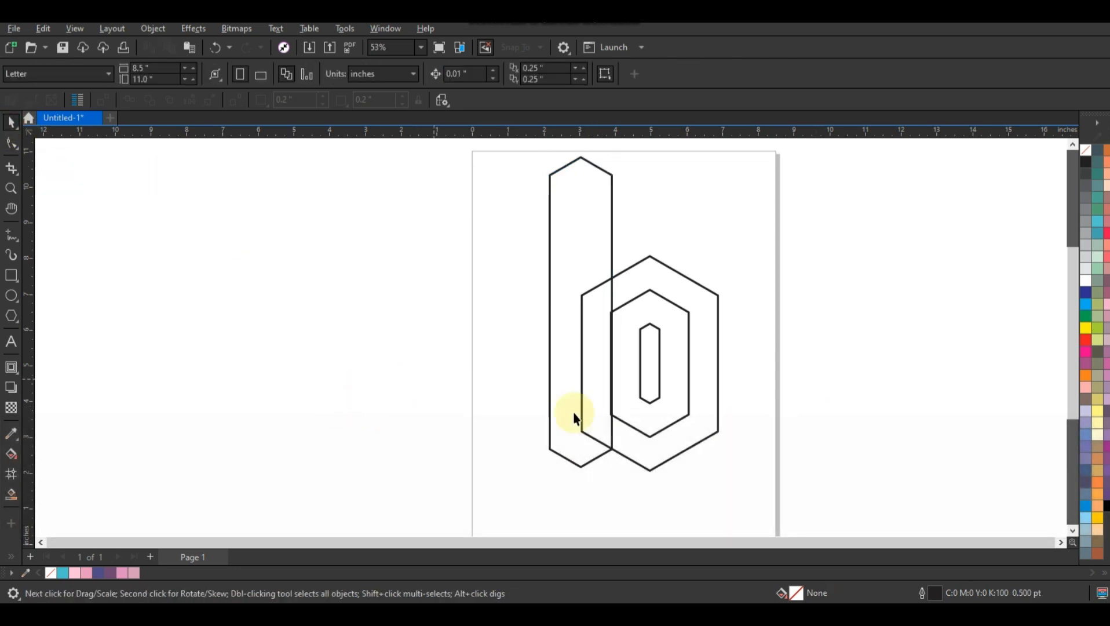
Nudge the tall stem slightly left so its right edge meets the middle contour's left edge.
{"action": "left_click", "coordinate": [560, 400]}
{"action": "key", "text": "Left"}
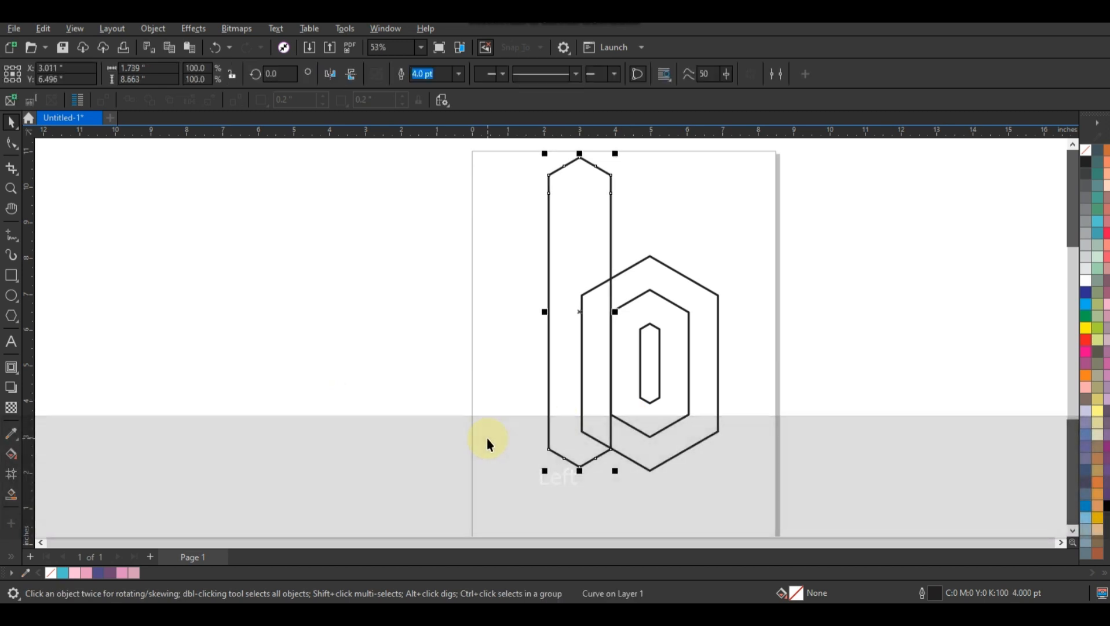
{"action": "left_click", "coordinate": [487, 438]}
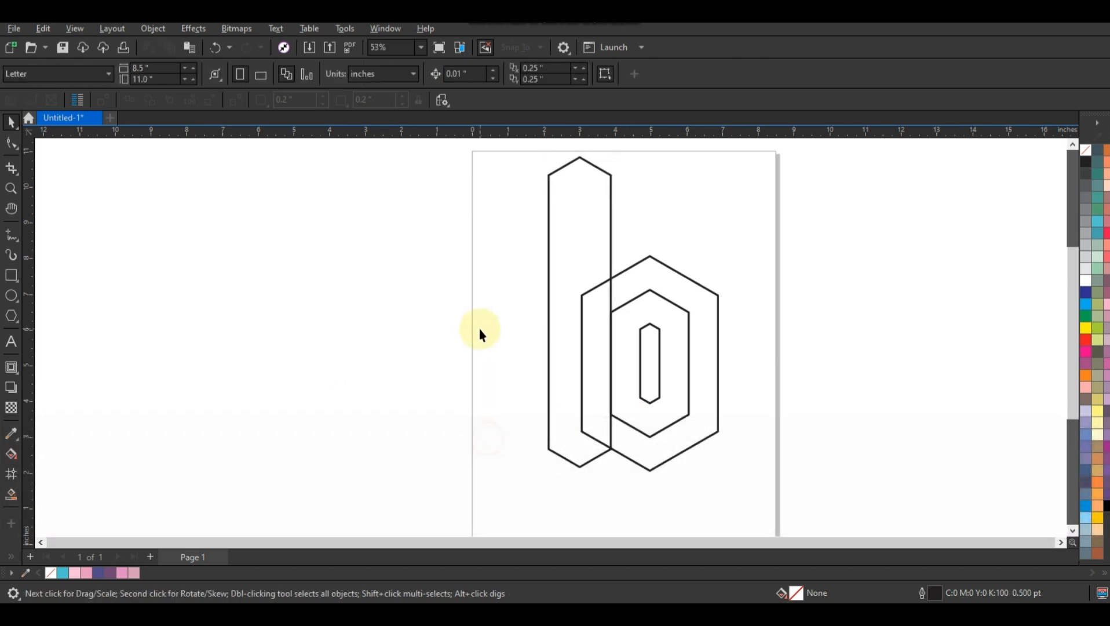
Draw a vertical freehand line about 10.3 inches long through the tall stem and centre it horizontally on the stem.
{"action": "left_click", "coordinate": [12, 234]}
{"action": "left_click", "coordinate": [579, 143]}
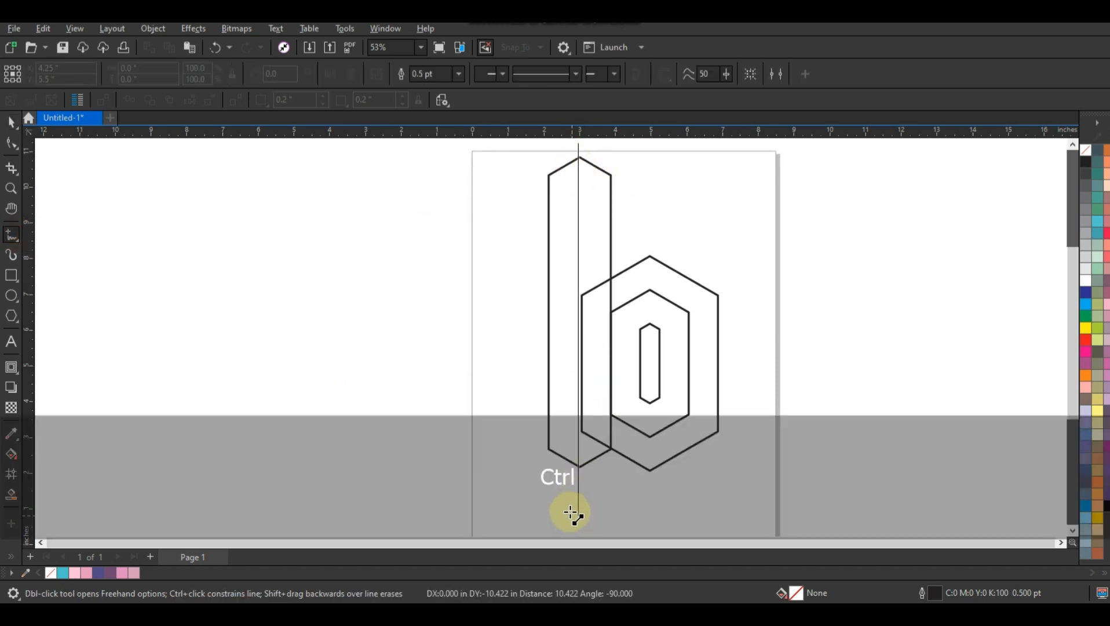
{"action": "left_click", "coordinate": [571, 511], "text": "ctrl"}
{"action": "left_click", "coordinate": [13, 125]}
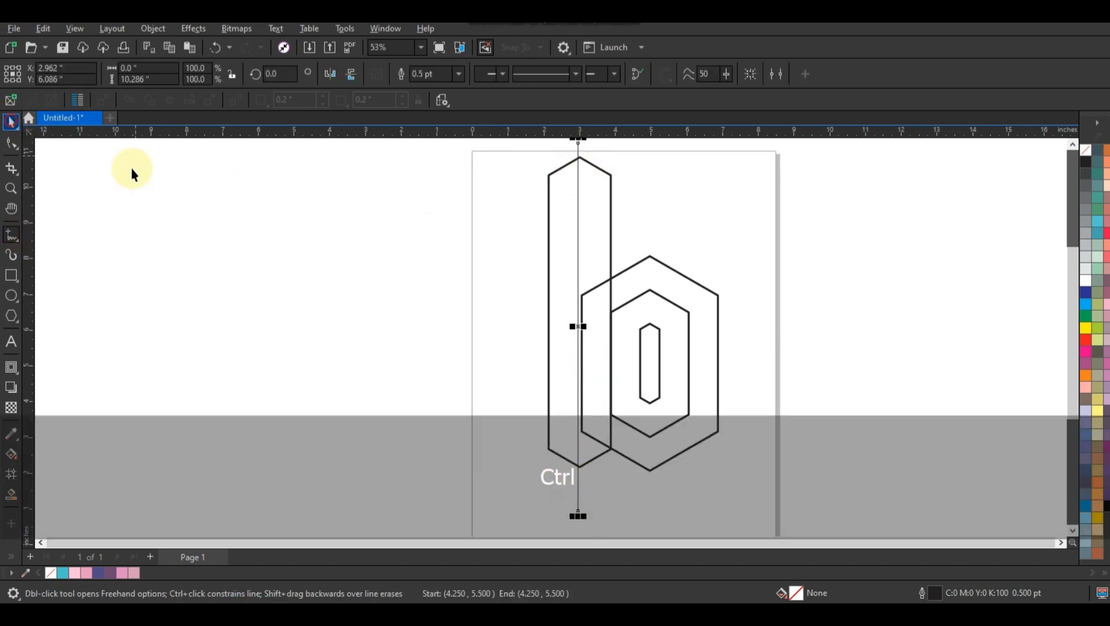
{"action": "left_click", "coordinate": [599, 171], "text": "shift"}
{"action": "key", "text": "c"}
Duplicate the vertical line to the right and centre the copy horizontally on the contoured hexagon.
{"action": "left_click_drag", "start_coordinate": [579, 183], "coordinate": [610, 188]}
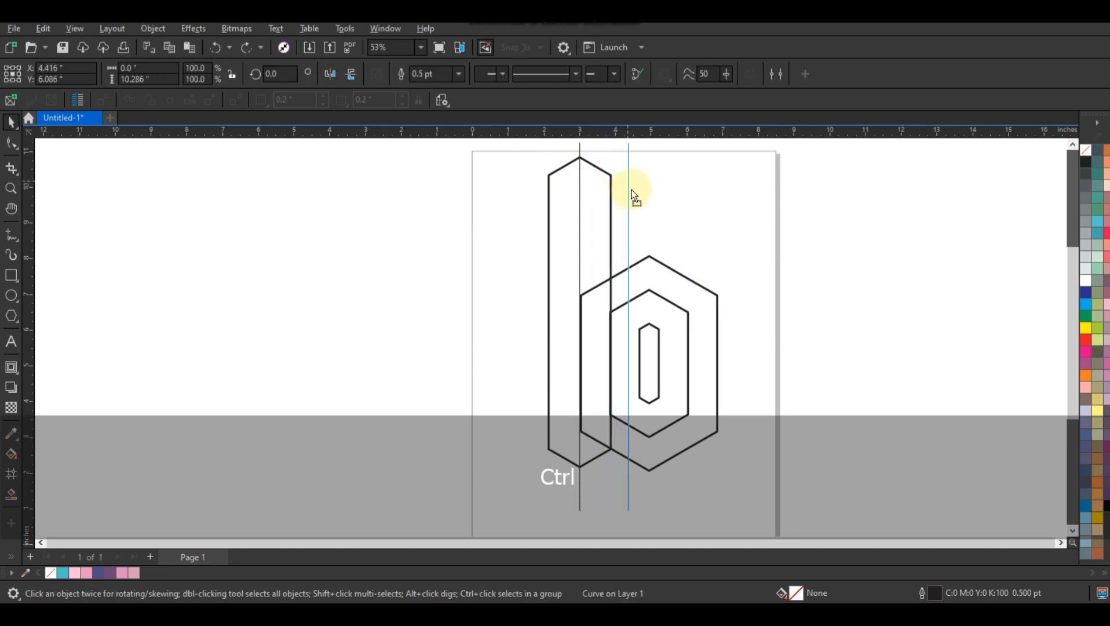
{"action": "left_click_drag", "start_coordinate": [684, 270], "coordinate": [682, 277]}
{"action": "left_click", "coordinate": [681, 273], "text": "shift"}
{"action": "key", "text": "c"}
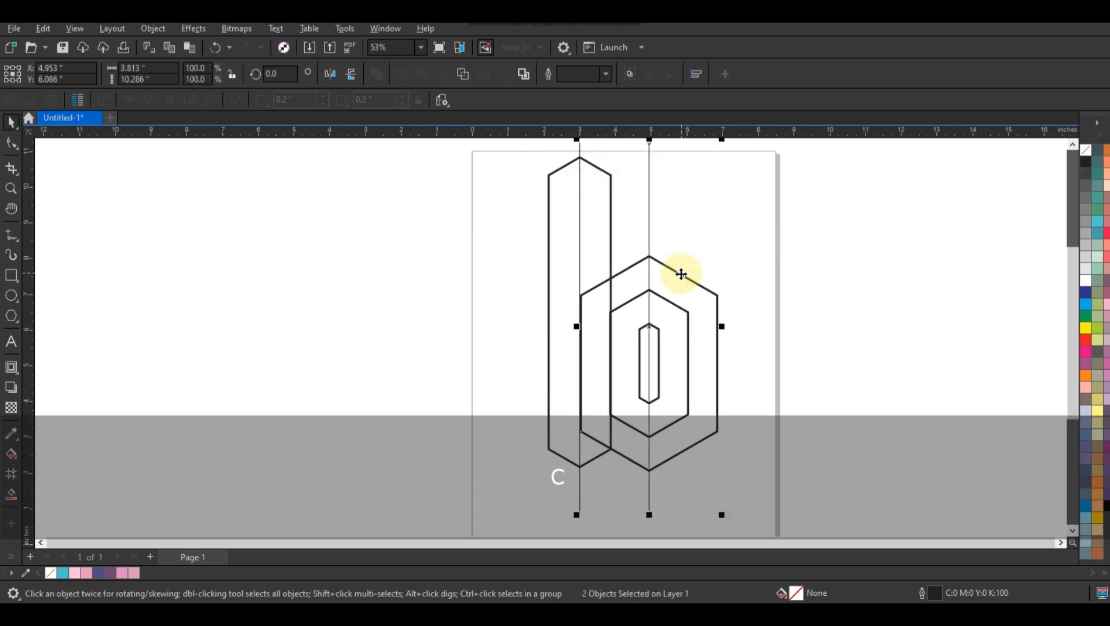
{"action": "left_click", "coordinate": [830, 292]}
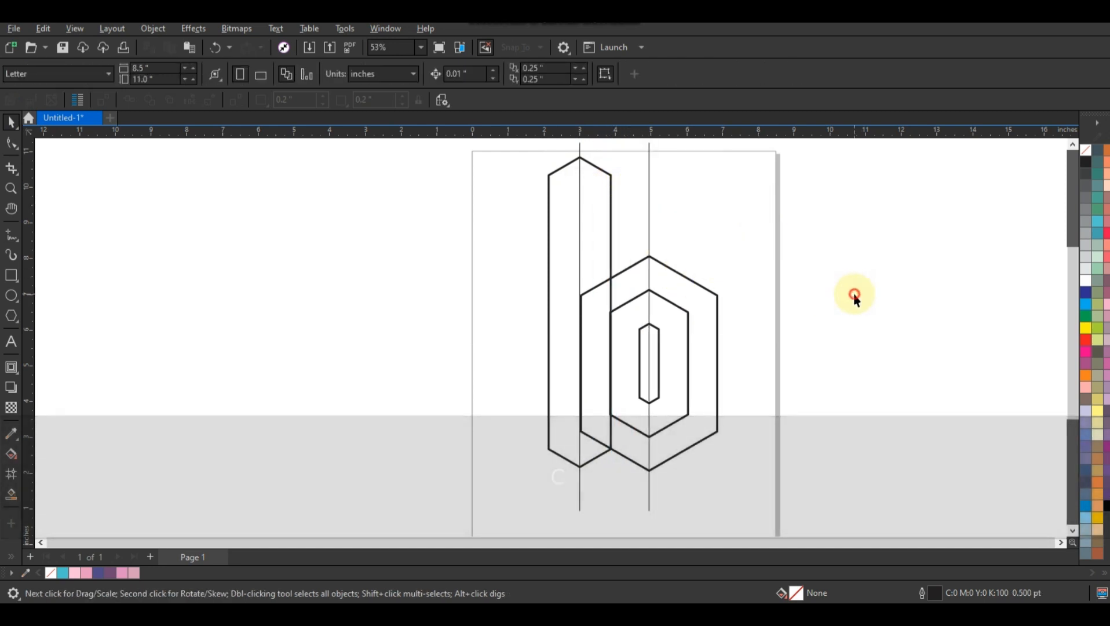
Make a copy of the contoured hexagon's centre line rotated to 300°, and duplicate that diagonal about 3.1 inches lower.
{"action": "left_click", "coordinate": [649, 216]}
{"action": "left_click", "coordinate": [649, 218]}
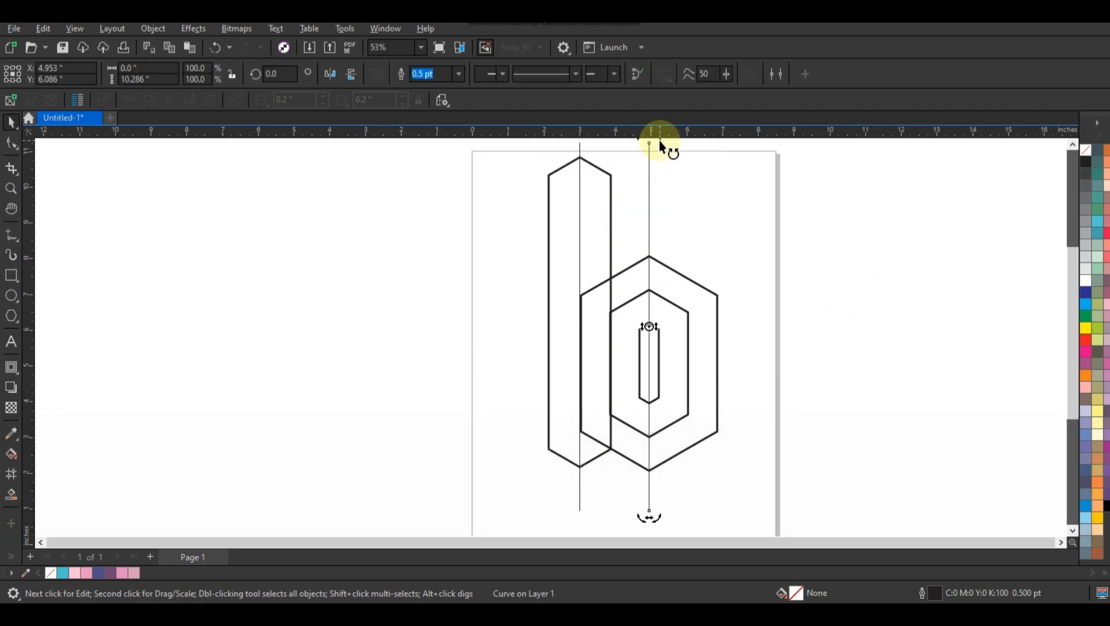
{"action": "left_click_drag", "start_coordinate": [660, 145], "coordinate": [763, 371]}
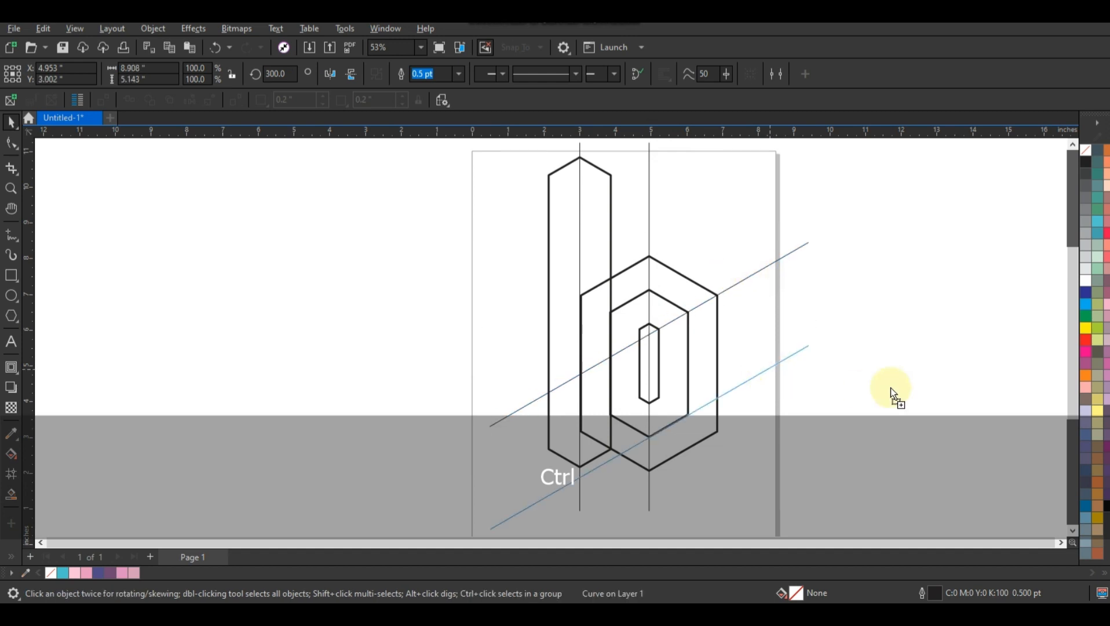
{"action": "left_click_drag", "start_coordinate": [891, 388], "coordinate": [890, 387]}
{"action": "left_click", "coordinate": [900, 323]}
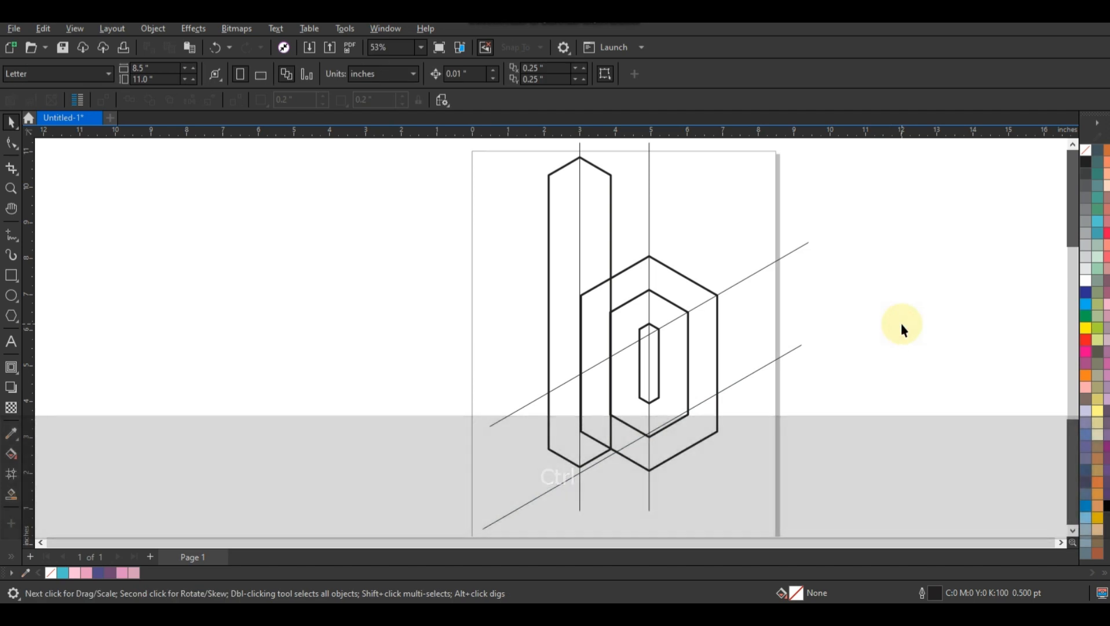
{"action": "left_click", "coordinate": [781, 360]}
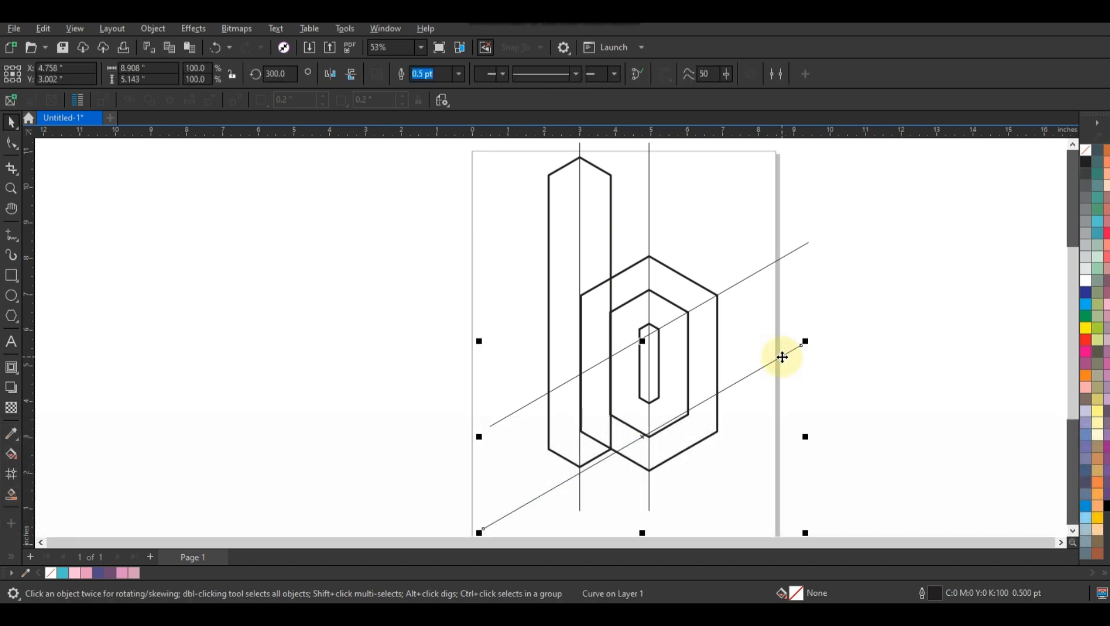
Nudge the lower 300° diagonal down 0.1 inch and make a copy of it rotated to 240°.
{"action": "key", "text": "Down"}
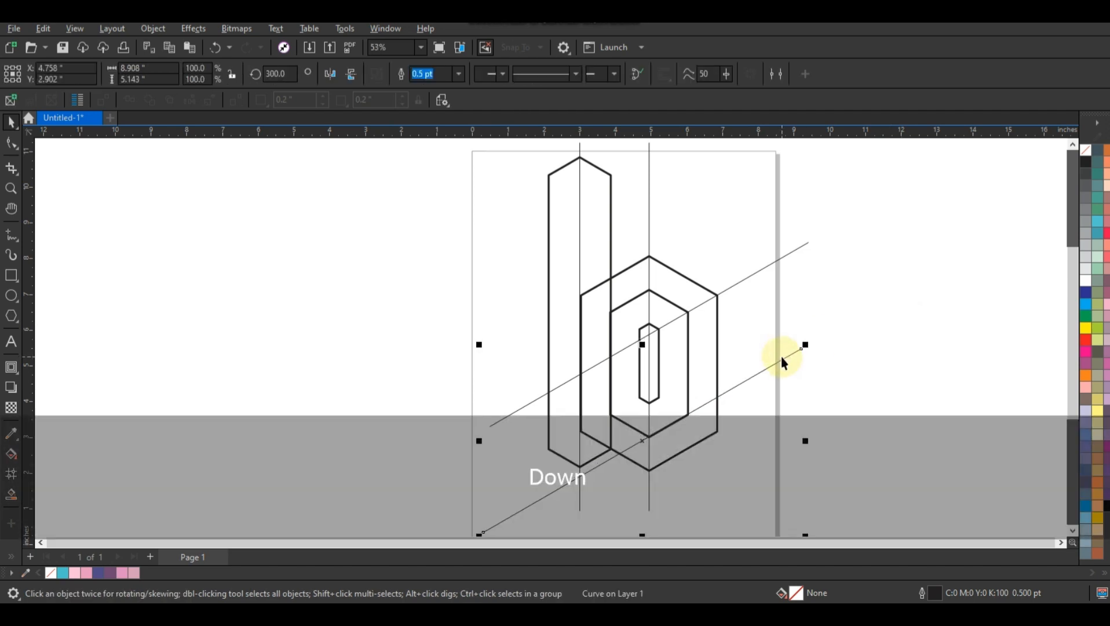
{"action": "left_click", "coordinate": [839, 393]}
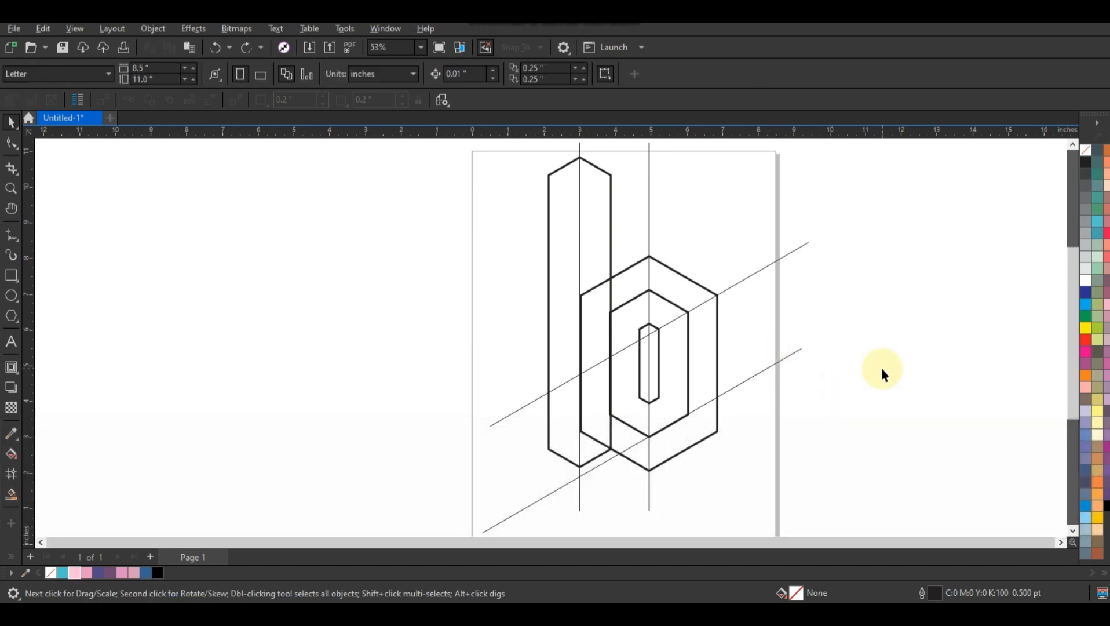
{"action": "left_click", "coordinate": [789, 356]}
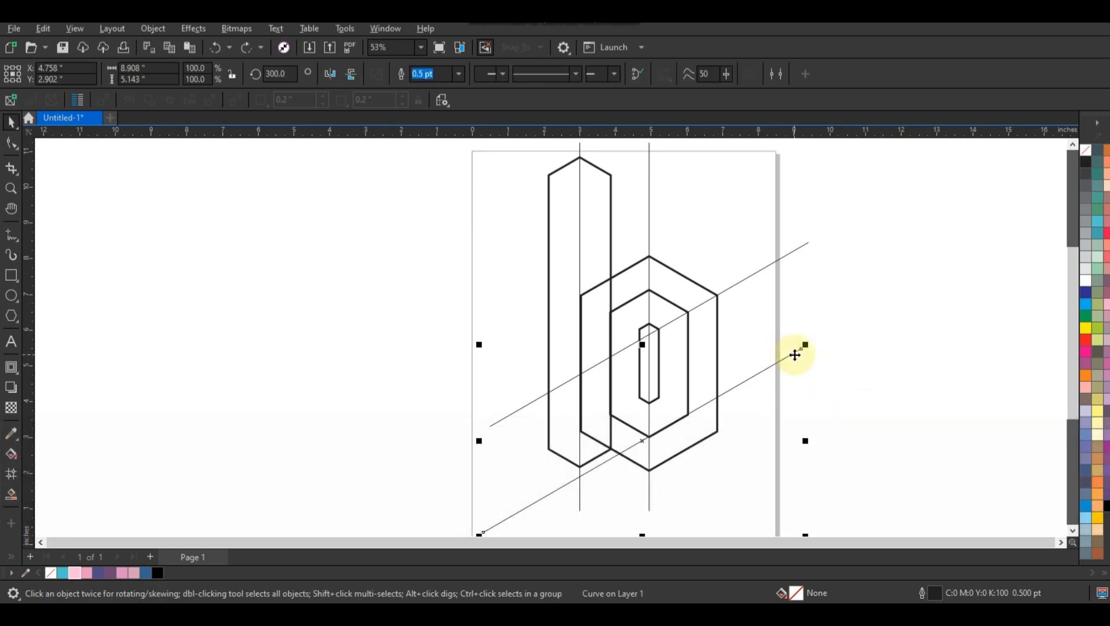
{"action": "left_click", "coordinate": [795, 354]}
{"action": "left_click_drag", "start_coordinate": [807, 344], "coordinate": [793, 513]}
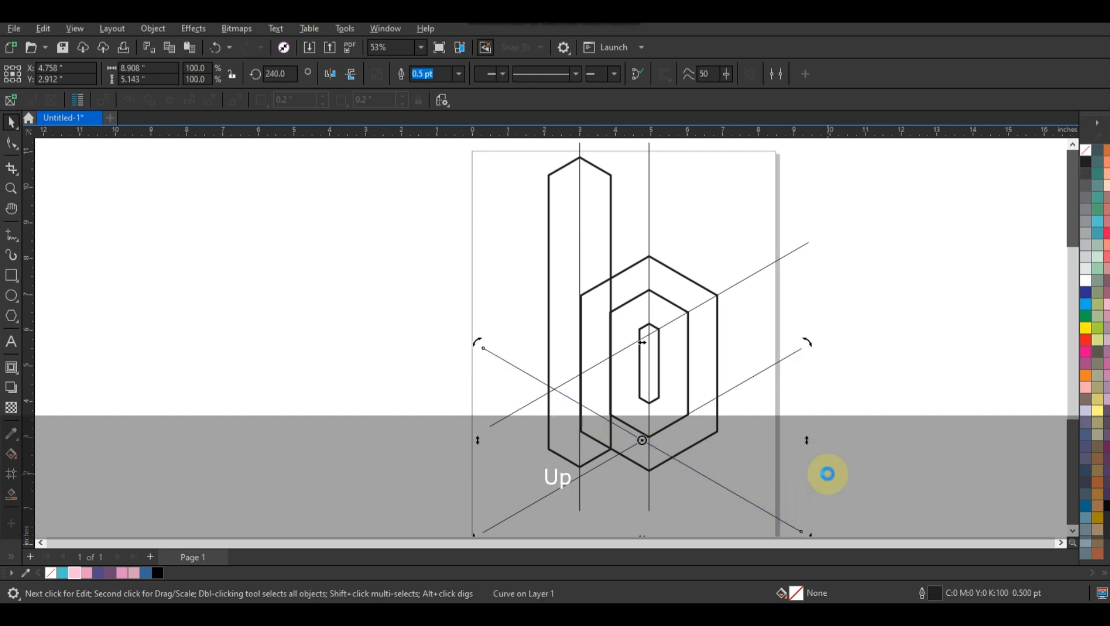
Move the 240° diagonal up until it passes through the lower-right corners of the outer and middle contours.
{"action": "key", "text": "Up"}
{"action": "key", "text": "Up"}
{"action": "key", "text": "Up"}
{"action": "key", "text": "Up"}
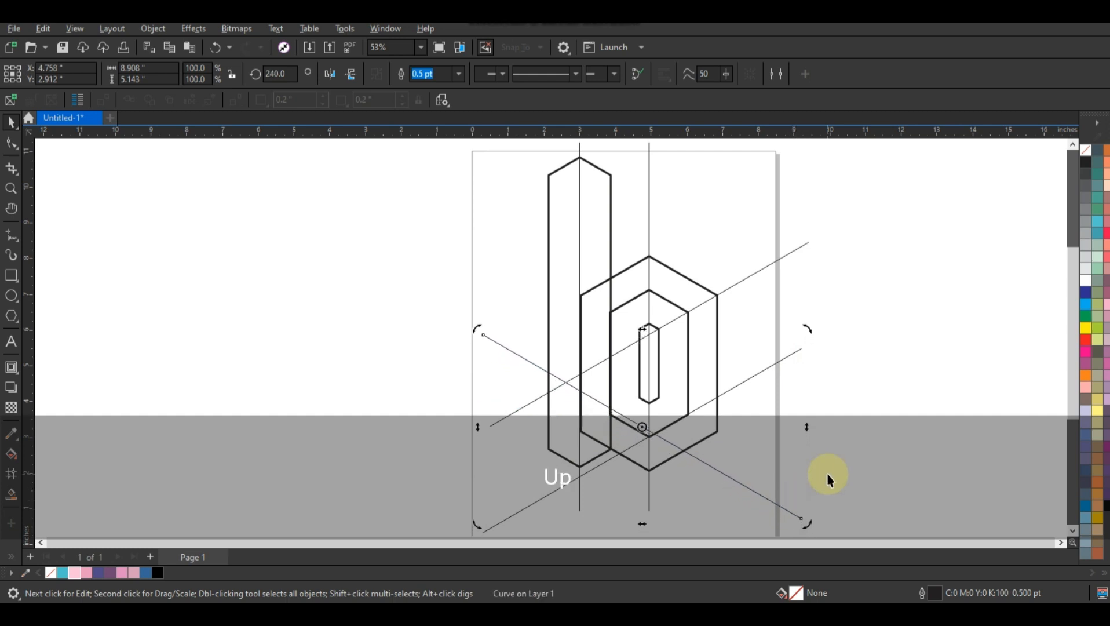
{"action": "key", "text": "Up"}
{"action": "key", "text": "Up"}
{"action": "key", "text": "Up"}
{"action": "key", "text": "Up"}
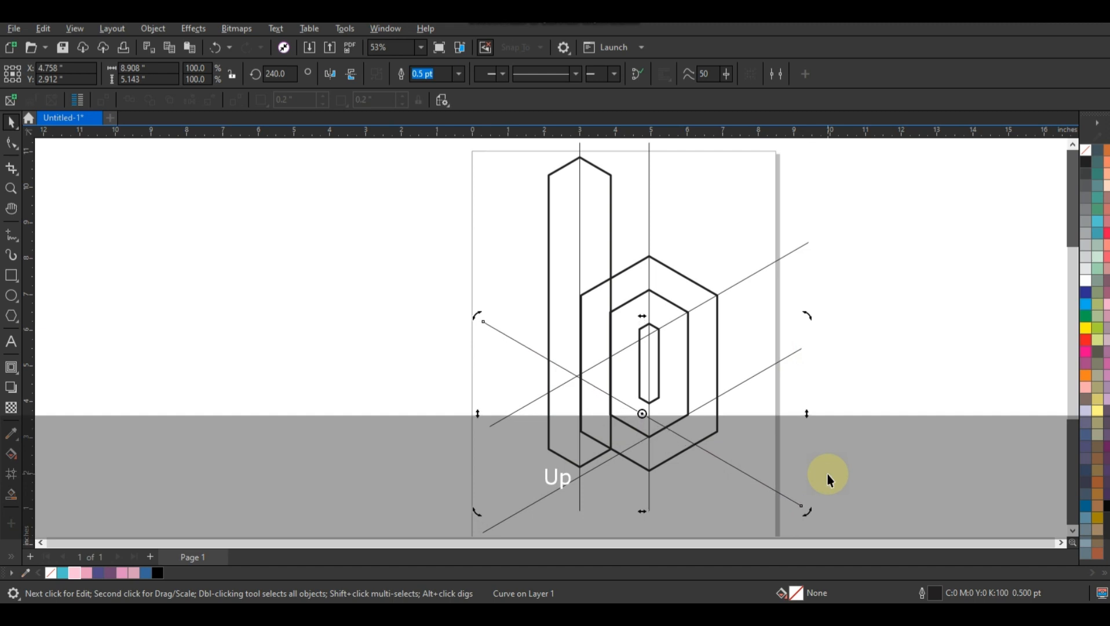
{"action": "key", "text": "Up"}
{"action": "key", "text": "Up"}
{"action": "key", "text": "Up"}
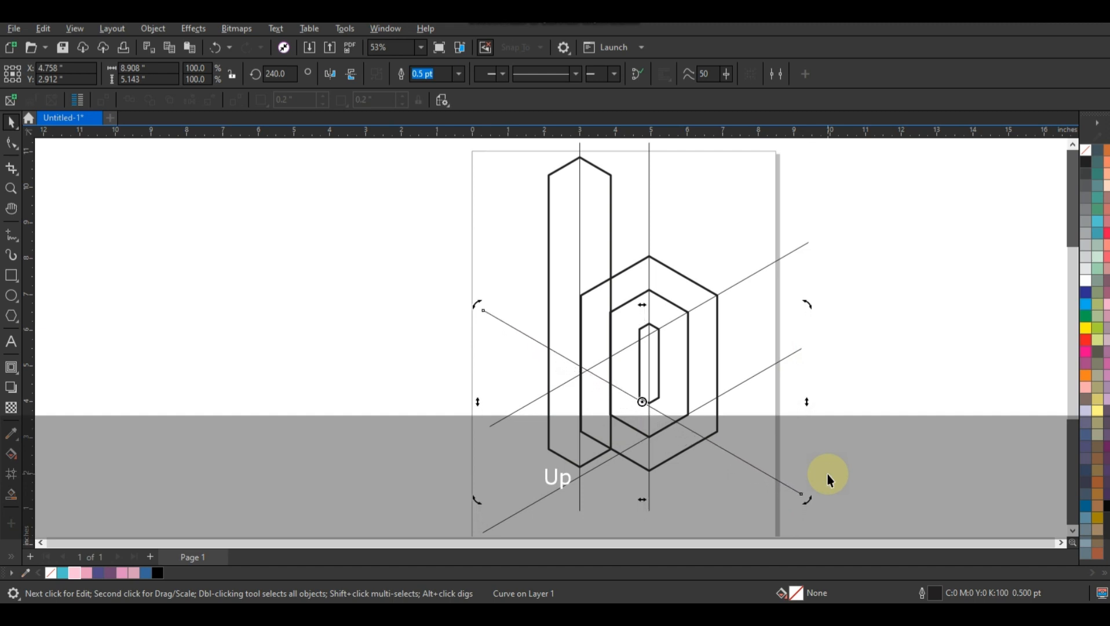
{"action": "key", "text": "Up"}
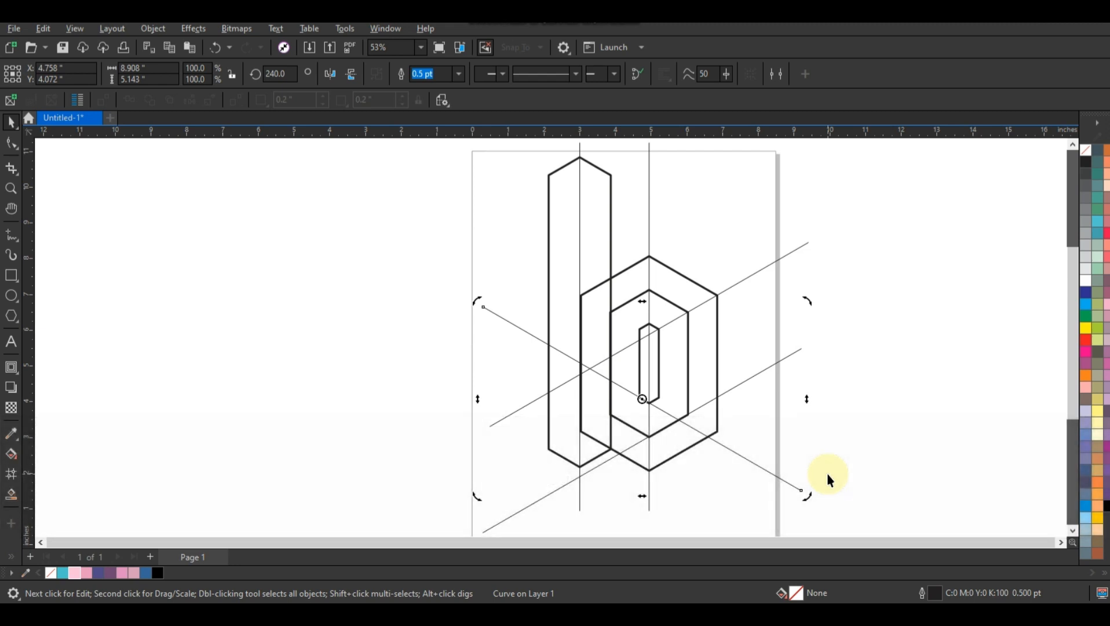
{"action": "key", "text": "Up"}
{"action": "key", "text": "Up"}
{"action": "key", "text": "Up"}
{"action": "key", "text": "Up"}
Duplicate the lower 300° diagonal about 1 inch higher, keeping it vertically aligned with the original.
{"action": "left_click_drag", "start_coordinate": [800, 354], "coordinate": [799, 326]}
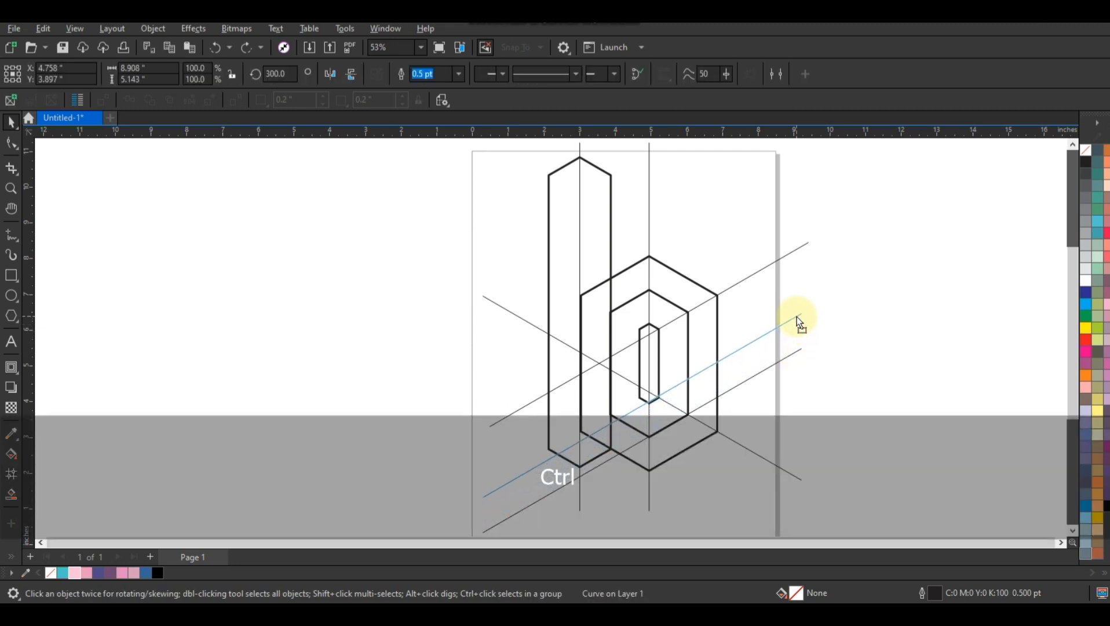
{"action": "left_click_drag", "start_coordinate": [799, 326], "coordinate": [800, 326]}
Give all the hexagons and division lines a 4.0 pt outline.
{"action": "key", "text": "F3"}
{"action": "left_click_drag", "start_coordinate": [828, 424], "coordinate": [574, 182]}
{"action": "left_click", "coordinate": [401, 75]}
{"action": "left_click", "coordinate": [378, 76]}
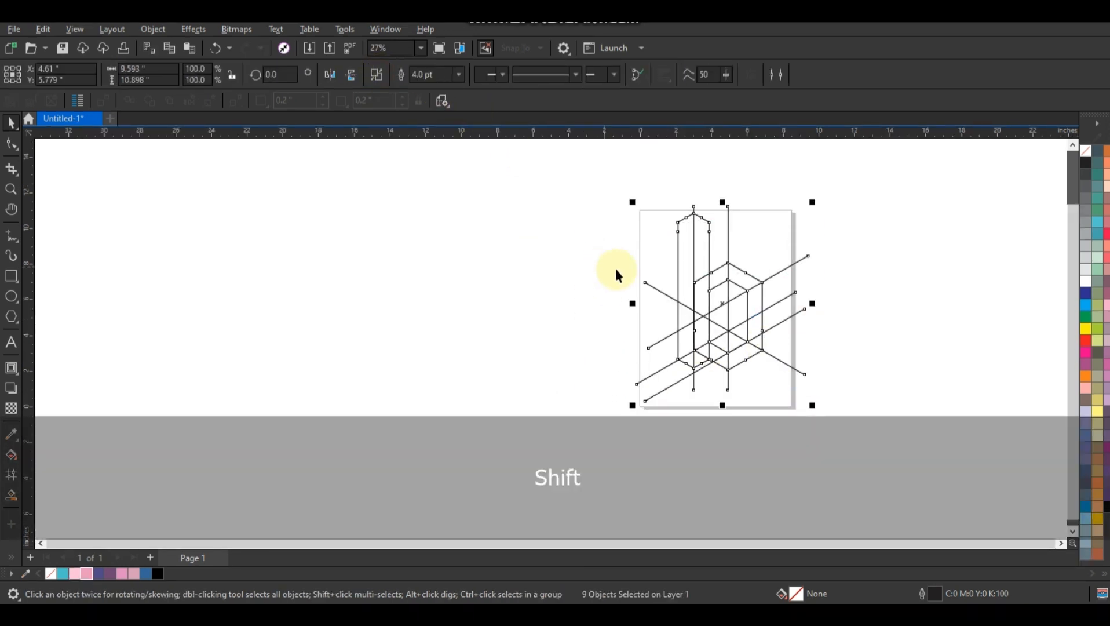
{"action": "key", "text": "shift+F2"}
{"action": "key", "text": "Escape"}
Smart Fill the enclosed regions along the bowl's right side and lower-right band in blue.
{"action": "left_click", "coordinate": [11, 494]}
{"action": "left_click", "coordinate": [592, 445]}
{"action": "left_click", "coordinate": [619, 415]}
{"action": "left_click", "coordinate": [615, 382]}
{"action": "left_click", "coordinate": [617, 349]}
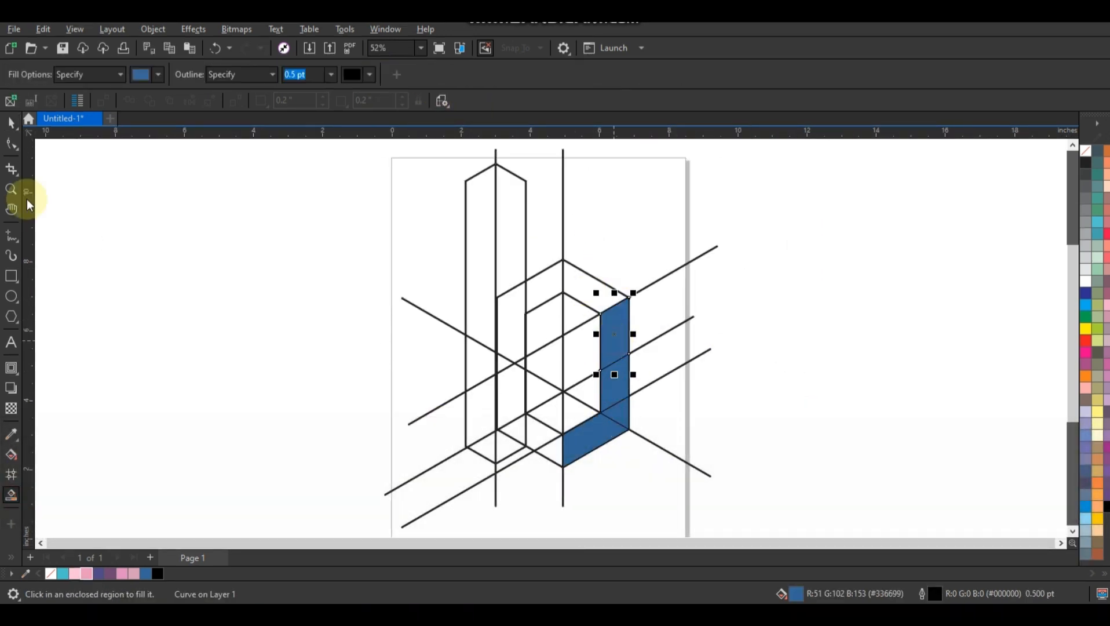
Weld the blue regions of the bowl's right and lower-right band into one shape.
{"action": "left_click", "coordinate": [11, 123]}
{"action": "left_click", "coordinate": [783, 310]}
{"action": "left_click", "coordinate": [603, 439]}
{"action": "left_click", "coordinate": [619, 414], "text": "shift"}
Apply a linear fountain fill to the right band, from turquoise at its lower end to pale pink at its upper end.
{"action": "key", "text": "shift+F2"}
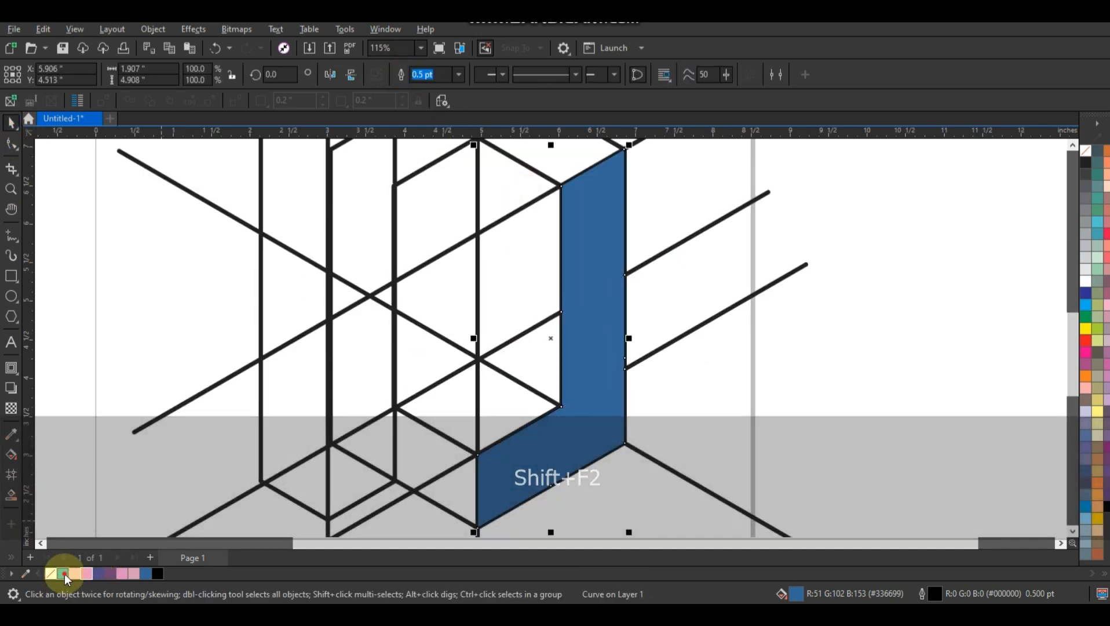
{"action": "left_click", "coordinate": [64, 574]}
{"action": "key", "text": "g"}
{"action": "left_click_drag", "start_coordinate": [547, 461], "coordinate": [567, 264]}
{"action": "left_click_drag", "start_coordinate": [79, 579], "coordinate": [567, 263]}
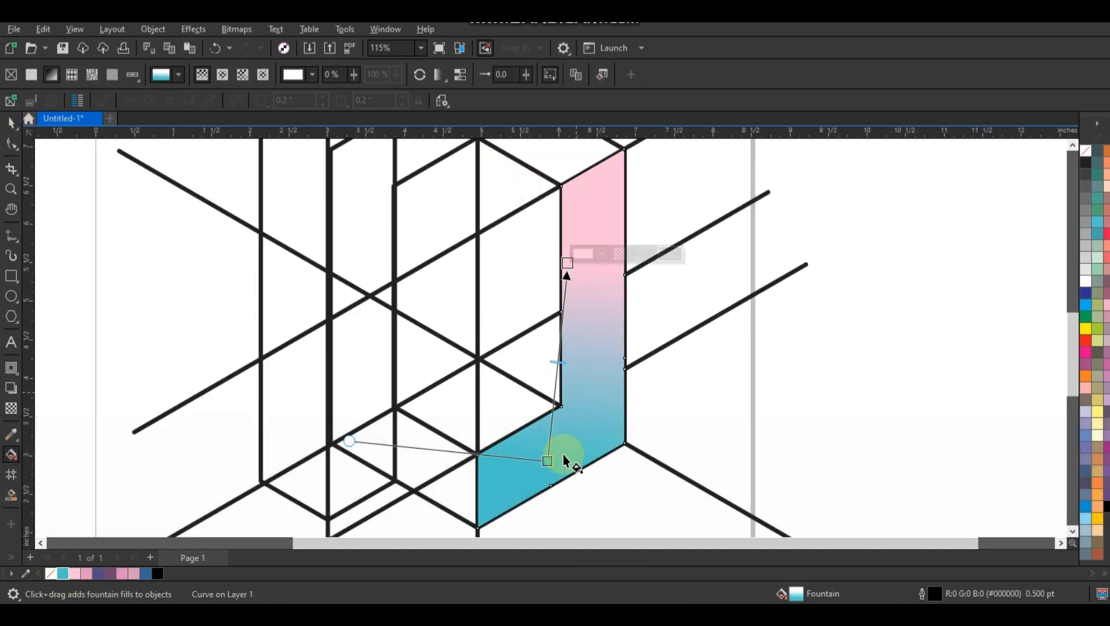
{"action": "left_click_drag", "start_coordinate": [565, 458], "coordinate": [596, 442]}
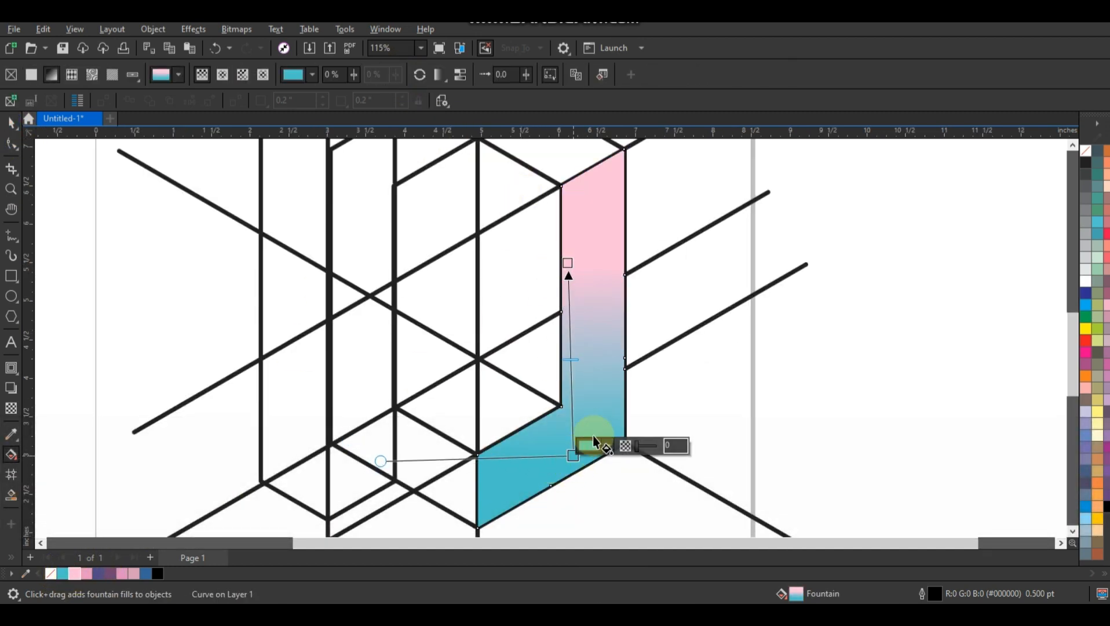
Smart Fill the regions of the bowl's inner right wall between the vertical division line and the gradient band.
{"action": "left_click", "coordinate": [11, 494]}
{"action": "left_click", "coordinate": [522, 264]}
{"action": "left_click", "coordinate": [505, 210]}
Weld the pieces of the bowl's inner right wall together and fill the wall with purple.
{"action": "left_click", "coordinate": [11, 122]}
{"action": "left_click", "coordinate": [508, 225]}
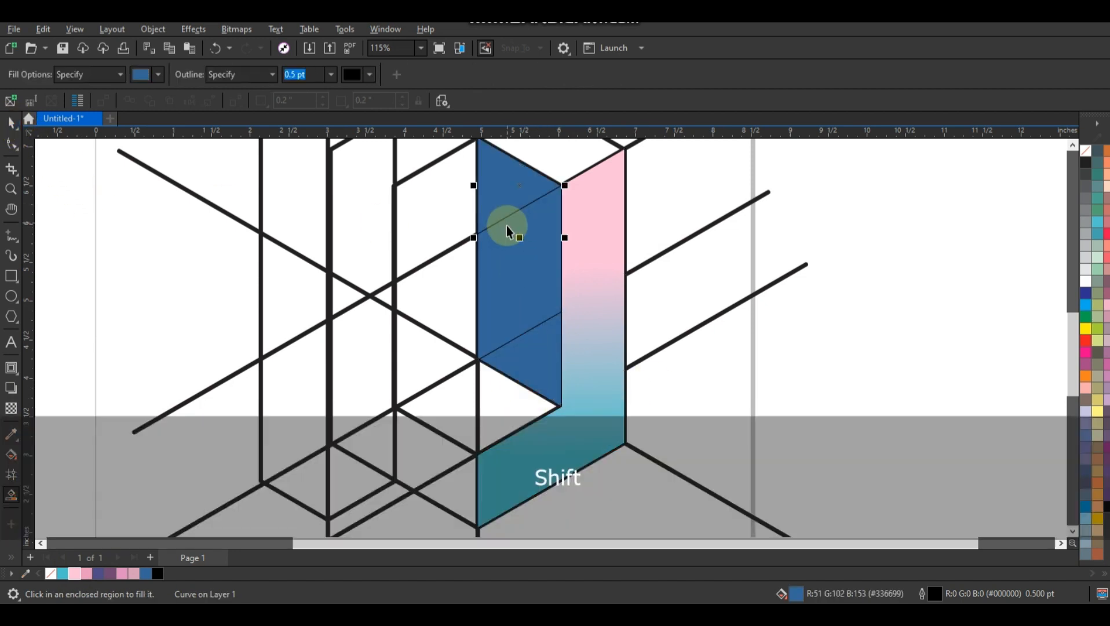
{"action": "left_click", "coordinate": [518, 365], "text": "shift"}
{"action": "left_click", "coordinate": [478, 146], "text": "shift"}
{"action": "left_click", "coordinate": [408, 76]}
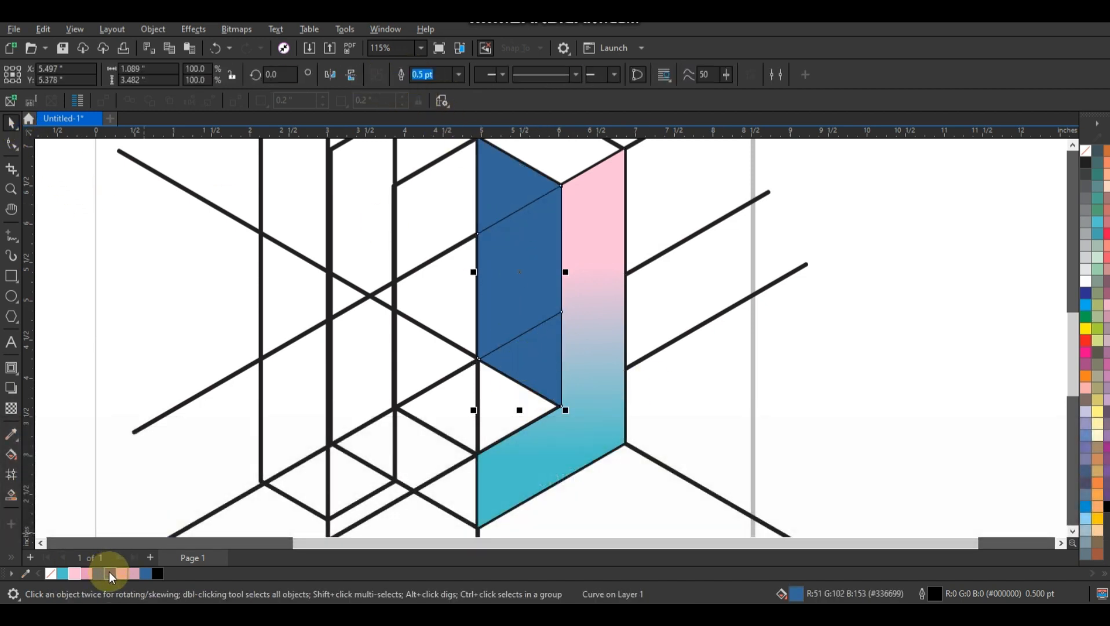
{"action": "left_click", "coordinate": [110, 573]}
{"action": "left_click", "coordinate": [511, 295], "text": "shift"}
{"action": "left_click", "coordinate": [402, 75]}
{"action": "left_click", "coordinate": [110, 573]}
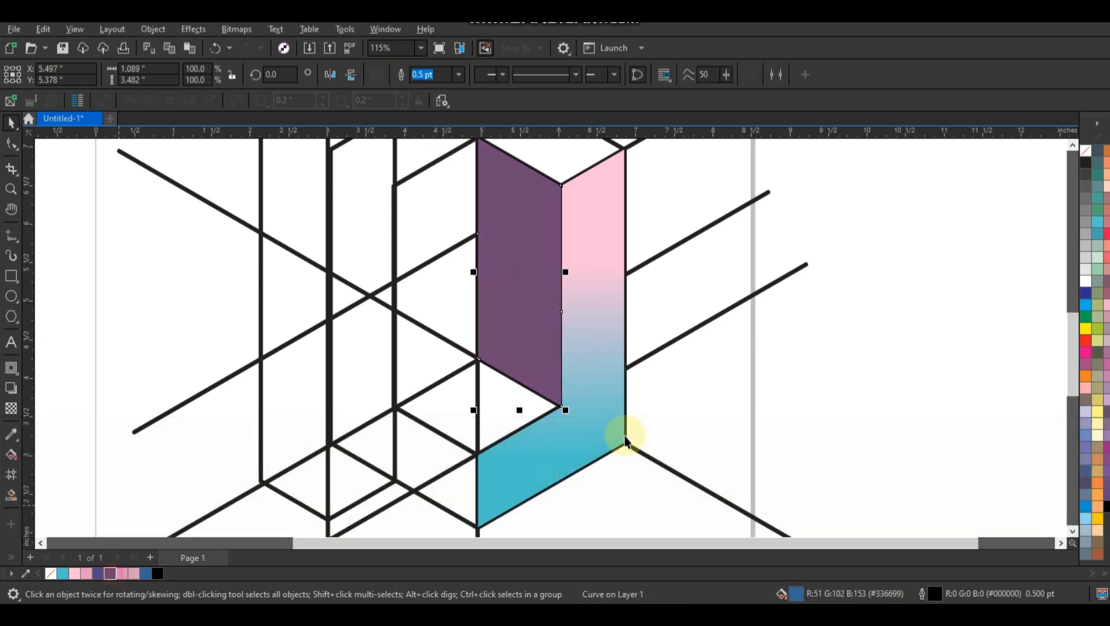
{"action": "key", "text": "Escape"}
Smart Fill both halves of the diamond at the bowl's inner base and weld them into one face.
{"action": "scroll", "coordinate": [753, 412], "scroll_direction": "down", "scroll_amount": 2}
{"action": "left_click", "coordinate": [11, 494]}
{"action": "left_click", "coordinate": [614, 409]}
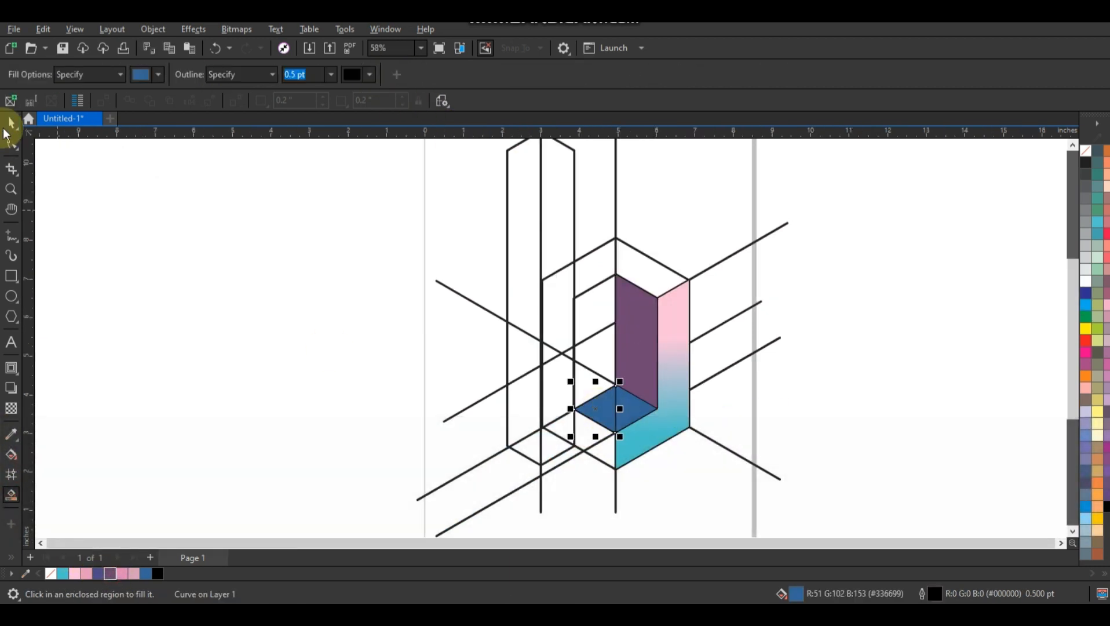
{"action": "key", "text": "space"}
{"action": "left_click", "coordinate": [639, 404], "text": "shift"}
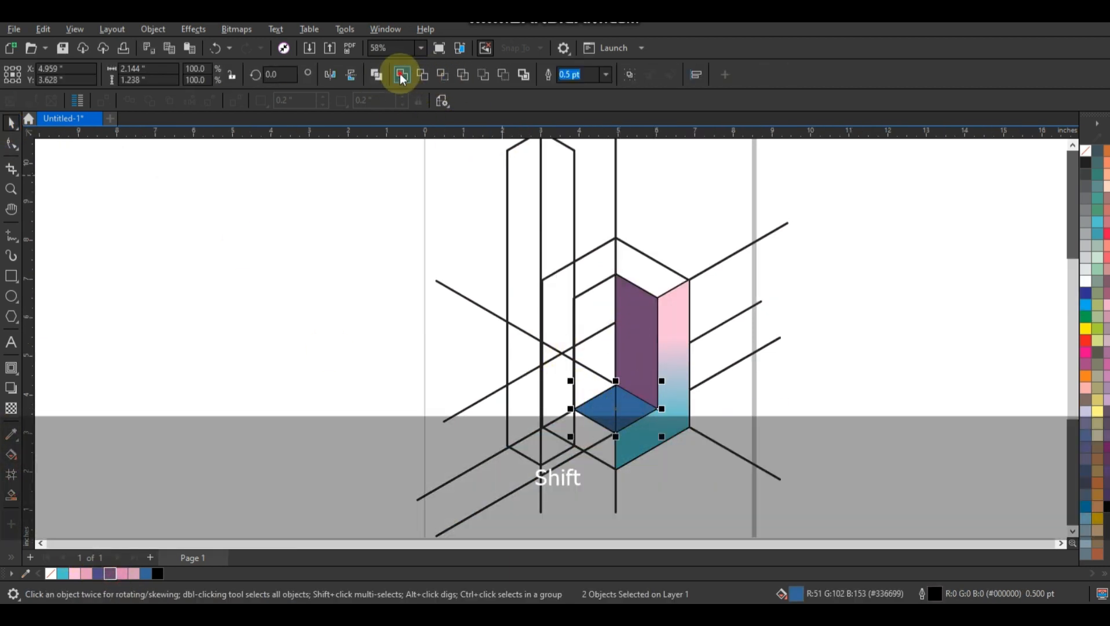
{"action": "left_click", "coordinate": [402, 74]}
Apply a linear fountain fill from pink to white across the diamond face, running toward its right corner.
{"action": "left_click", "coordinate": [85, 574]}
{"action": "key", "text": "g"}
{"action": "left_click_drag", "start_coordinate": [606, 421], "coordinate": [655, 374]}
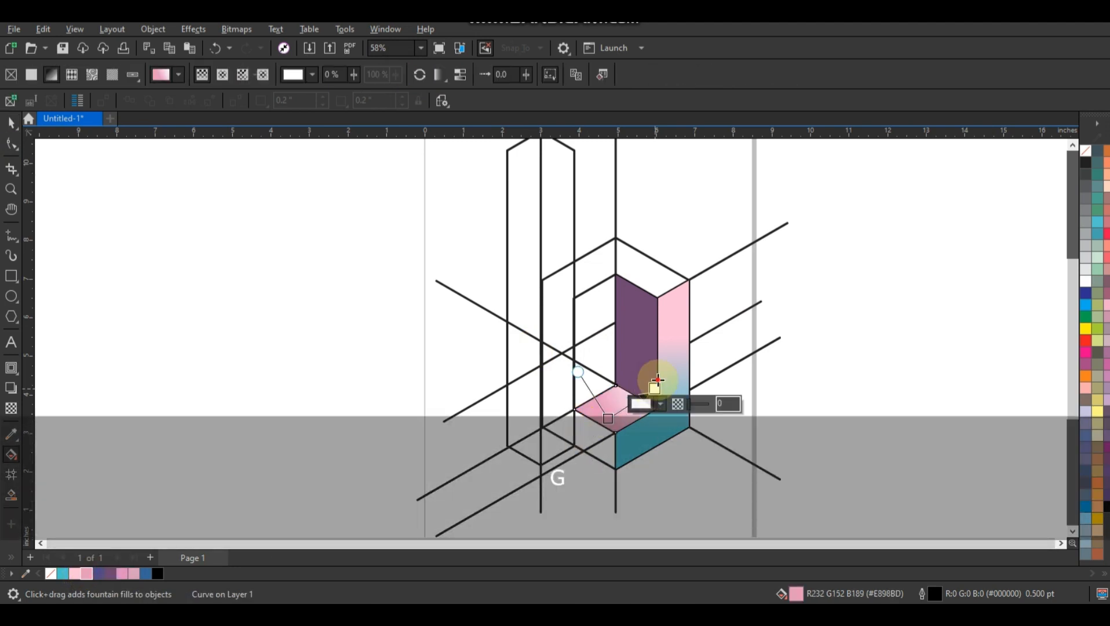
{"action": "left_click", "coordinate": [11, 122]}
{"action": "left_click", "coordinate": [174, 282]}
Smart Fill the regions of the face below the diamond's left half, weld them and fill the face purple.
{"action": "left_click", "coordinate": [4, 493]}
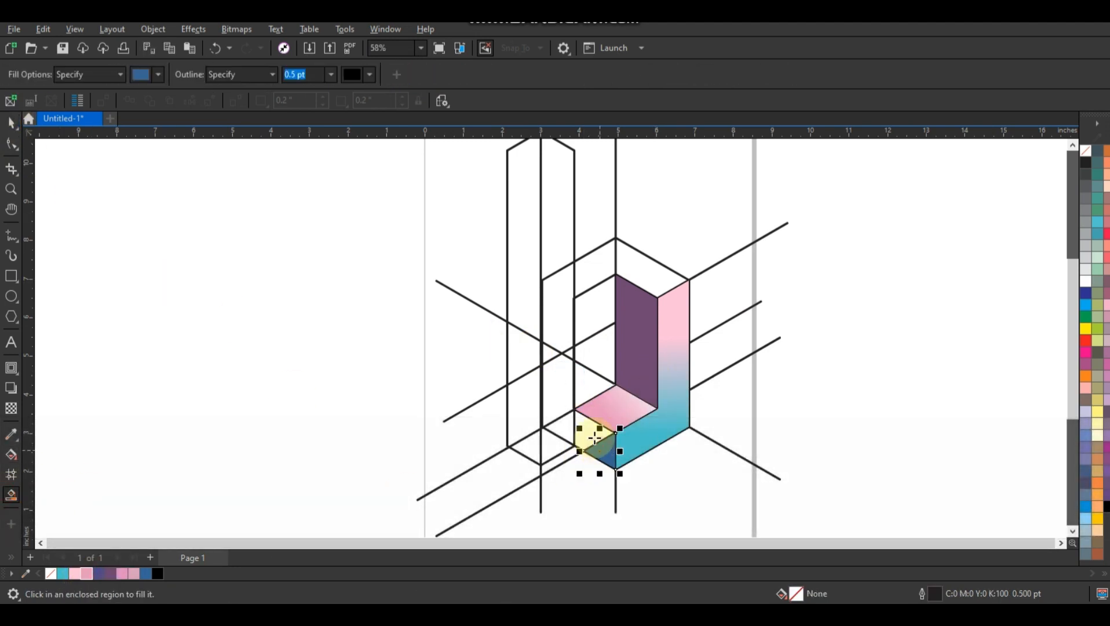
{"action": "left_click", "coordinate": [11, 122]}
{"action": "left_click", "coordinate": [608, 450], "text": "shift"}
{"action": "left_click", "coordinate": [402, 74]}
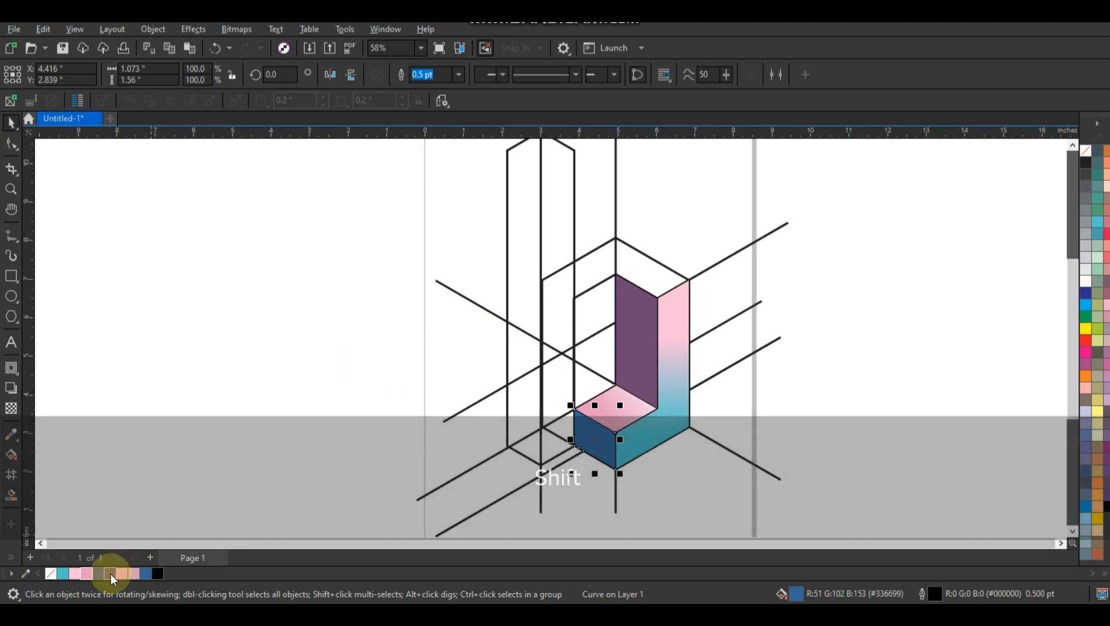
{"action": "left_click", "coordinate": [110, 573]}
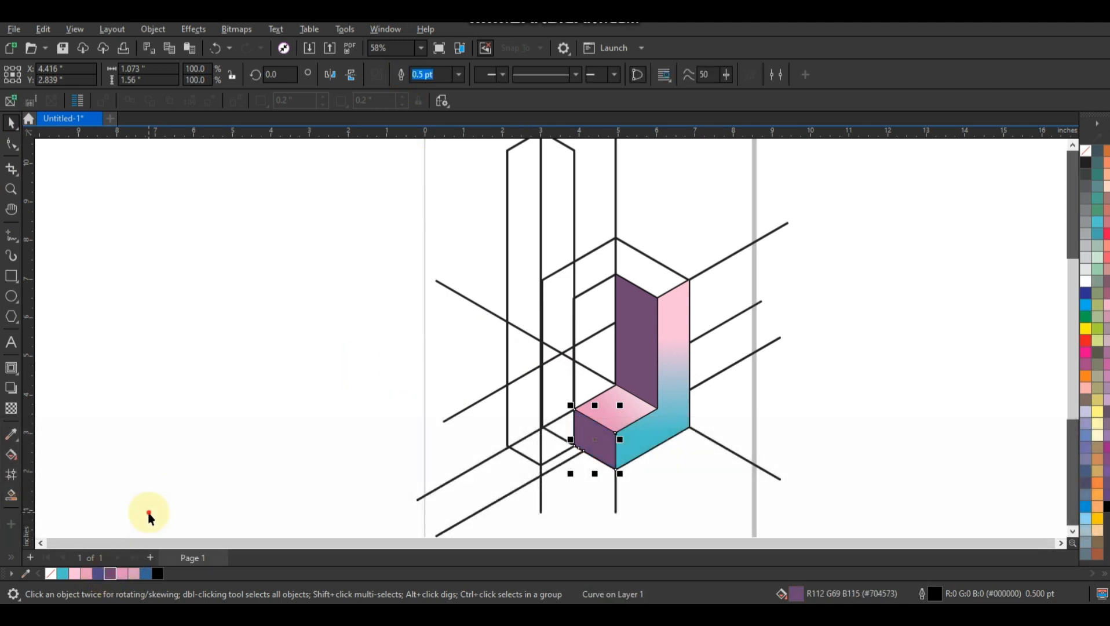
Smart Fill all the regions making up the right half of the tall stem.
{"action": "left_click", "coordinate": [11, 493]}
{"action": "left_click", "coordinate": [555, 443]}
{"action": "left_click", "coordinate": [556, 394]}
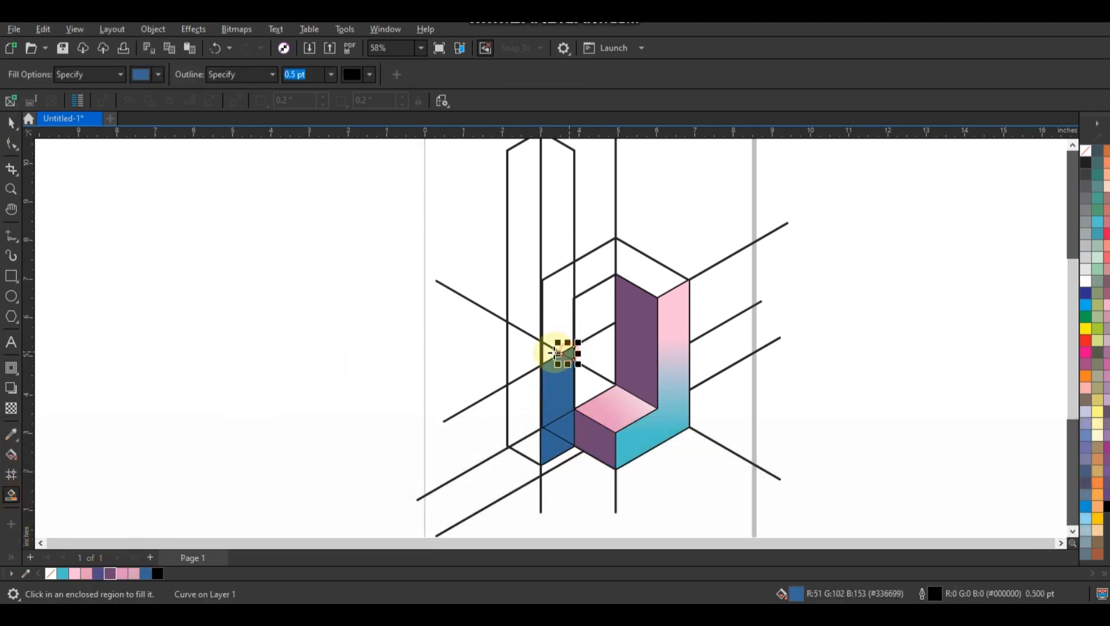
{"action": "left_click", "coordinate": [556, 352]}
{"action": "left_click", "coordinate": [560, 252]}
Select the filled regions of the stem's right half and weld them into one shape.
{"action": "left_click", "coordinate": [11, 123]}
{"action": "key", "text": "F3"}
{"action": "key", "text": "Escape"}
{"action": "left_click_drag", "start_coordinate": [536, 210], "coordinate": [586, 431]}
{"action": "key", "text": "shift+F2"}
Delete the surplus nodes along the left edge of the stem's right face with the Shape tool.
{"action": "left_click", "coordinate": [14, 147]}
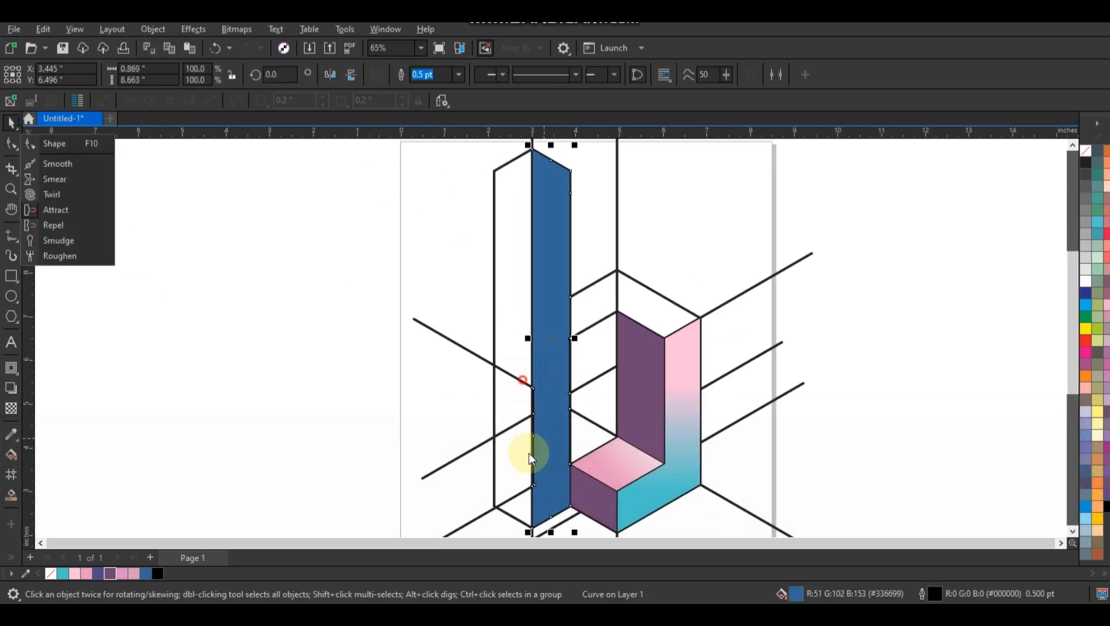
{"action": "left_click", "coordinate": [523, 380]}
{"action": "left_click", "coordinate": [11, 144]}
{"action": "left_click", "coordinate": [544, 313]}
{"action": "left_click_drag", "start_coordinate": [493, 295], "coordinate": [554, 505]}
{"action": "key", "text": "Delete"}
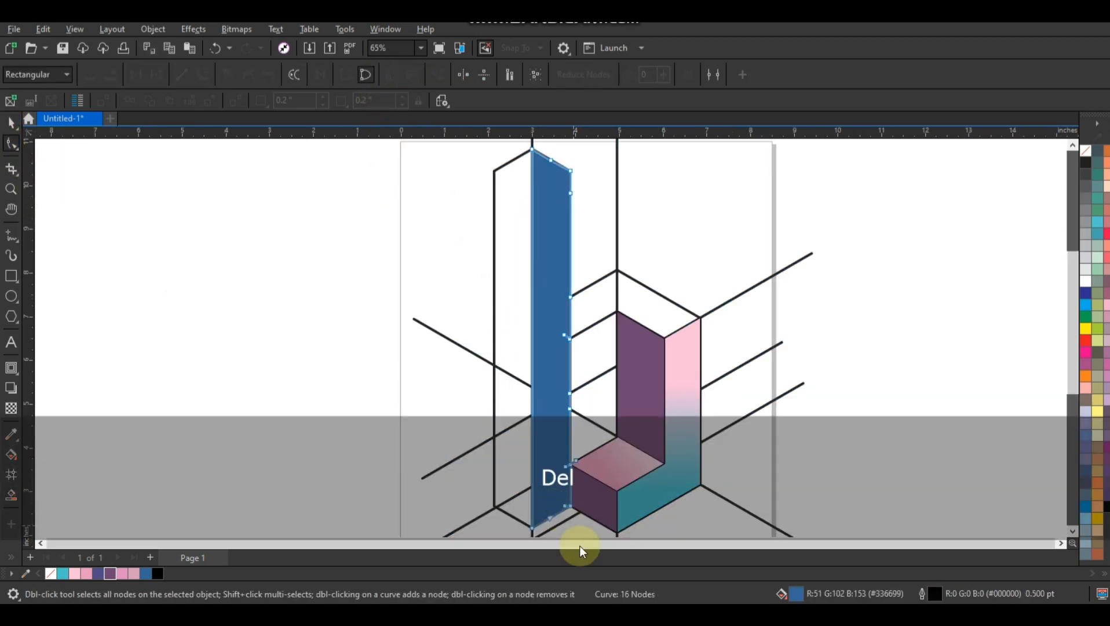
Fill the stem's right face turquoise, then mirror a copy onto the left half and fill it dark indigo.
{"action": "left_click", "coordinate": [11, 123]}
{"action": "left_click", "coordinate": [62, 573]}
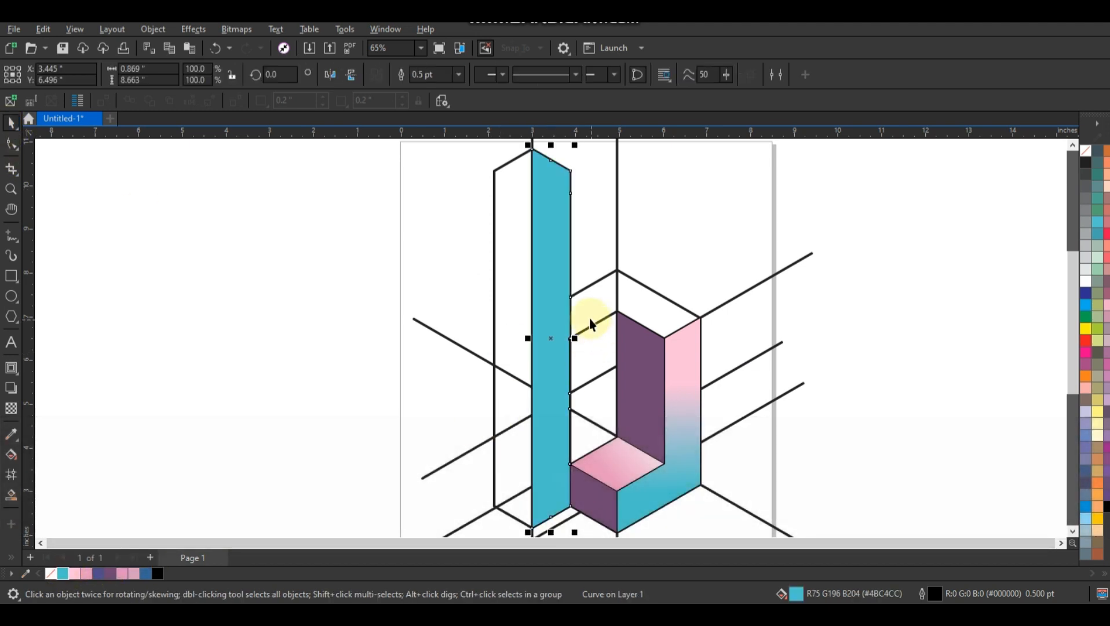
{"action": "left_click", "coordinate": [11, 494]}
{"action": "left_click", "coordinate": [11, 123]}
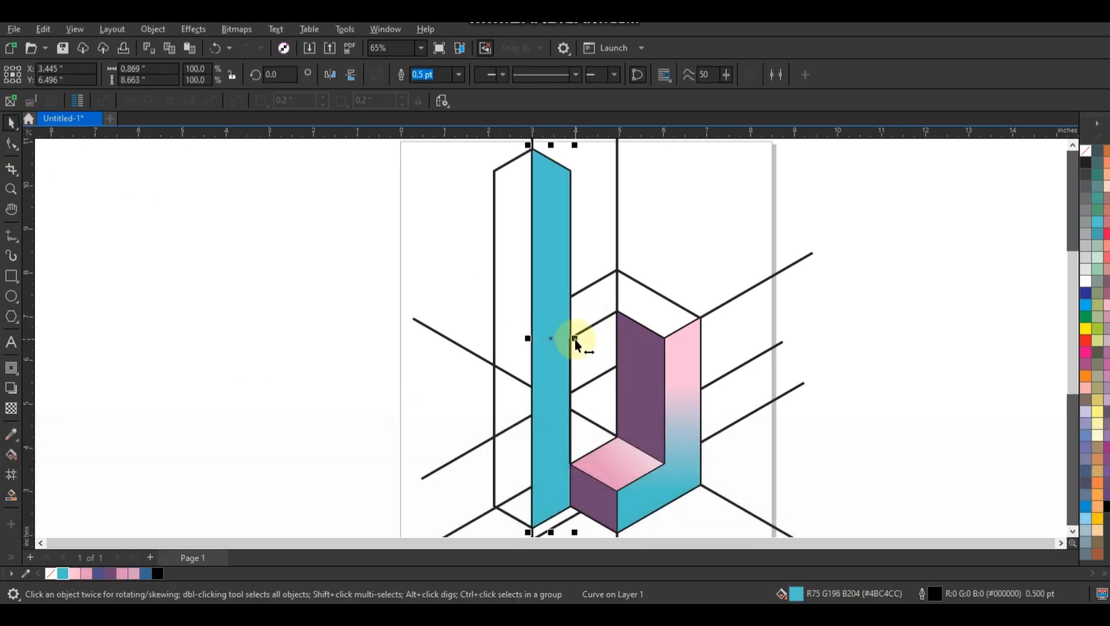
{"action": "left_click_drag", "start_coordinate": [574, 337], "coordinate": [492, 338]}
{"action": "left_click", "coordinate": [98, 573]}
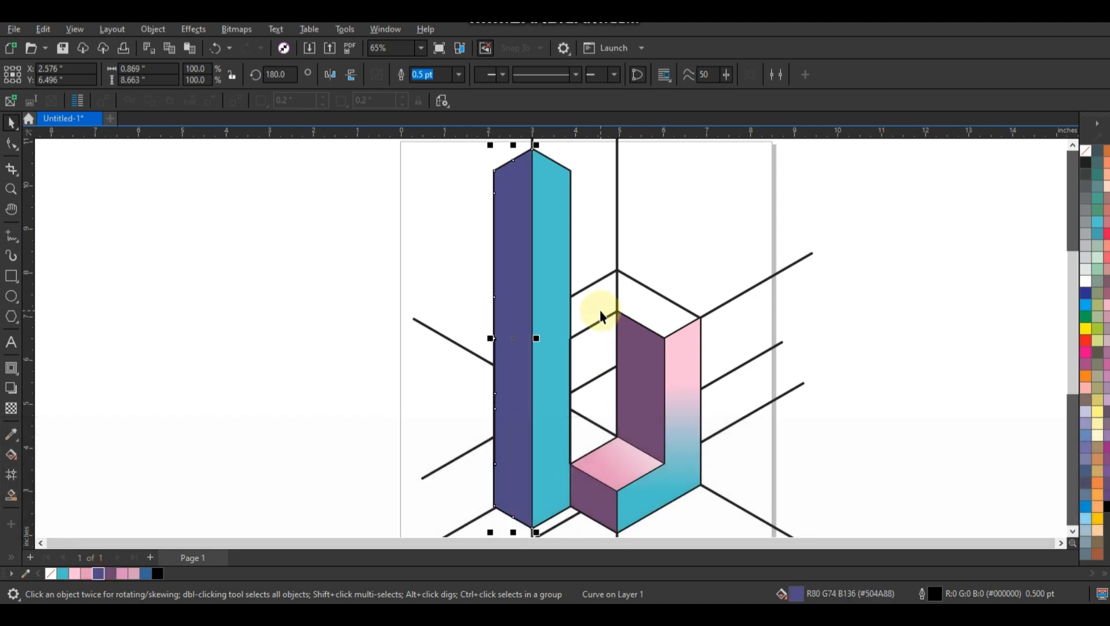
Smart Fill the bowl's inner region beside the stem and combine it with the stem's turquoise right face.
{"action": "left_click", "coordinate": [12, 494]}
{"action": "left_click", "coordinate": [593, 349]}
{"action": "left_click", "coordinate": [12, 123]}
{"action": "left_click", "coordinate": [543, 274], "text": "shift"}
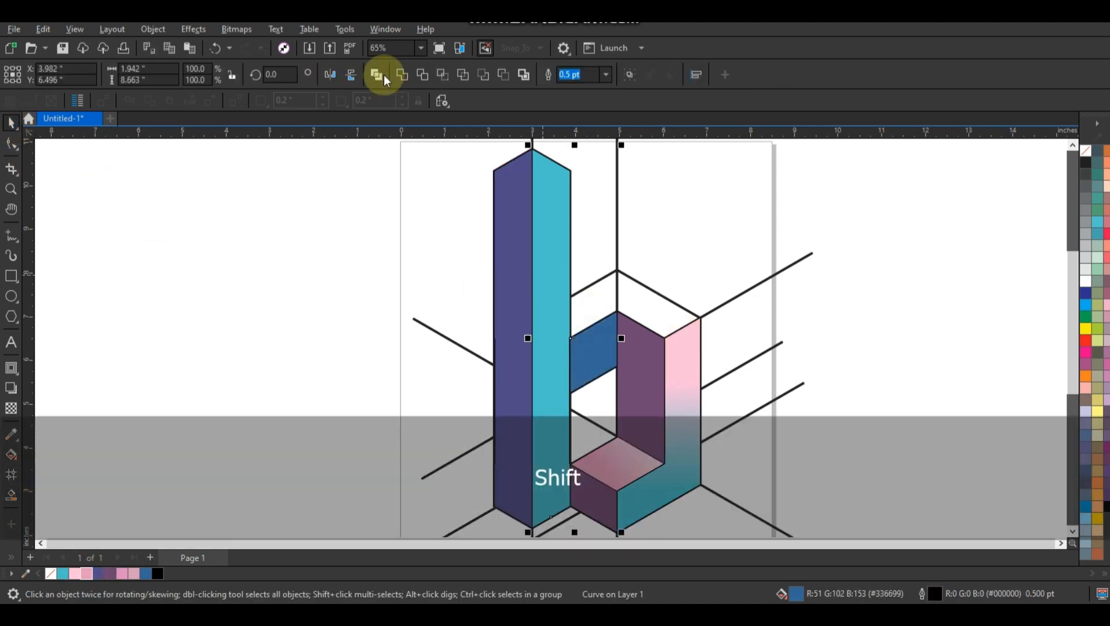
{"action": "left_click", "coordinate": [377, 74]}
Apply a linear fountain fill to the combined stem face, from turquoise near the bottom to pink near the top.
{"action": "key", "text": "g"}
{"action": "left_click_drag", "start_coordinate": [559, 468], "coordinate": [571, 240]}
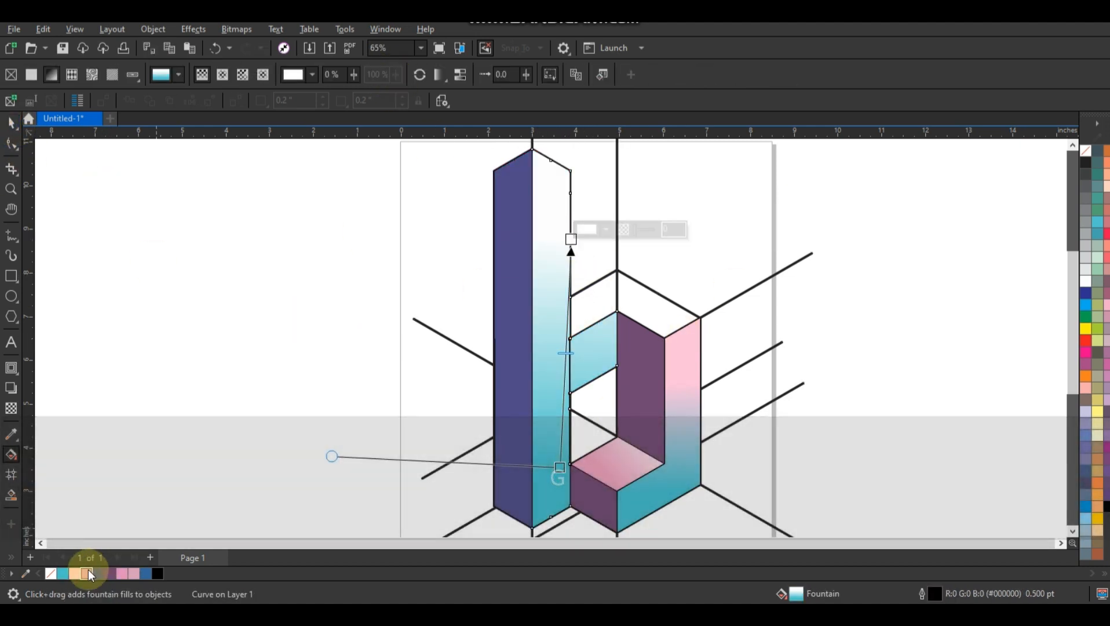
{"action": "left_click_drag", "start_coordinate": [87, 573], "coordinate": [570, 240]}
{"action": "left_click_drag", "start_coordinate": [560, 465], "coordinate": [561, 443]}
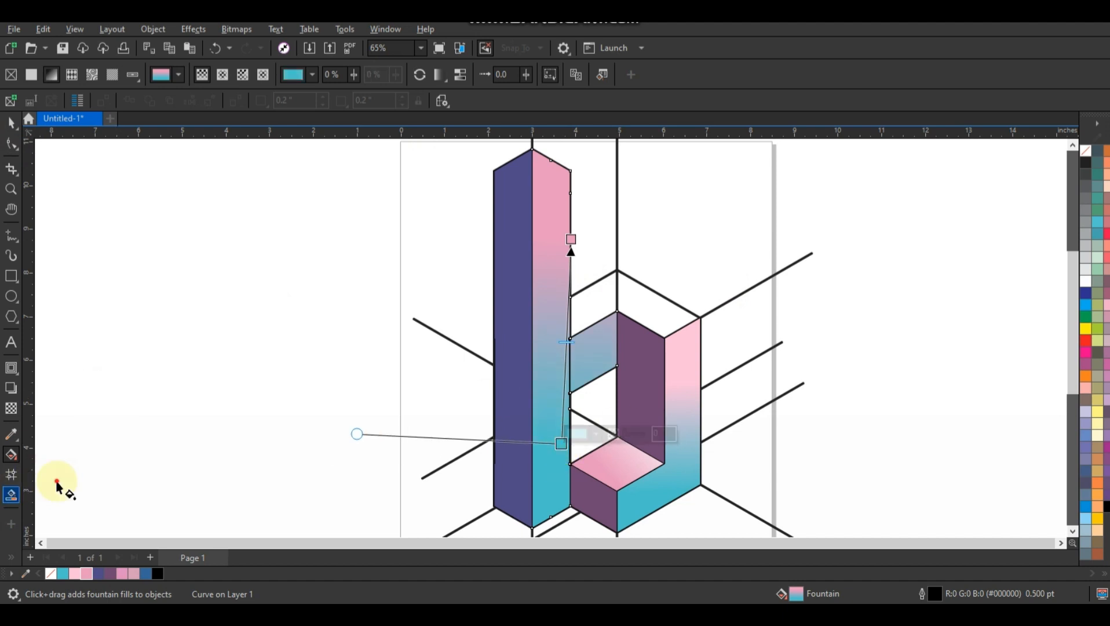
Smart Fill both regions of the bowl's top face, weld them into one shape and remove its outline.
{"action": "left_click", "coordinate": [12, 494]}
{"action": "left_click", "coordinate": [588, 290]}
{"action": "left_click", "coordinate": [577, 305], "text": "shift"}
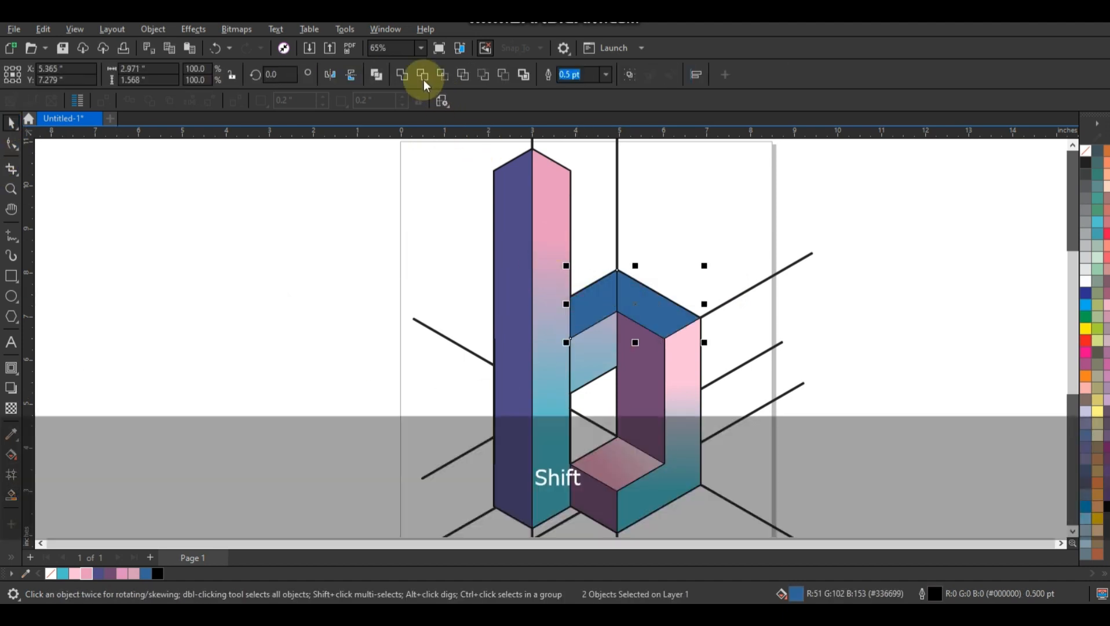
{"action": "left_click", "coordinate": [404, 76]}
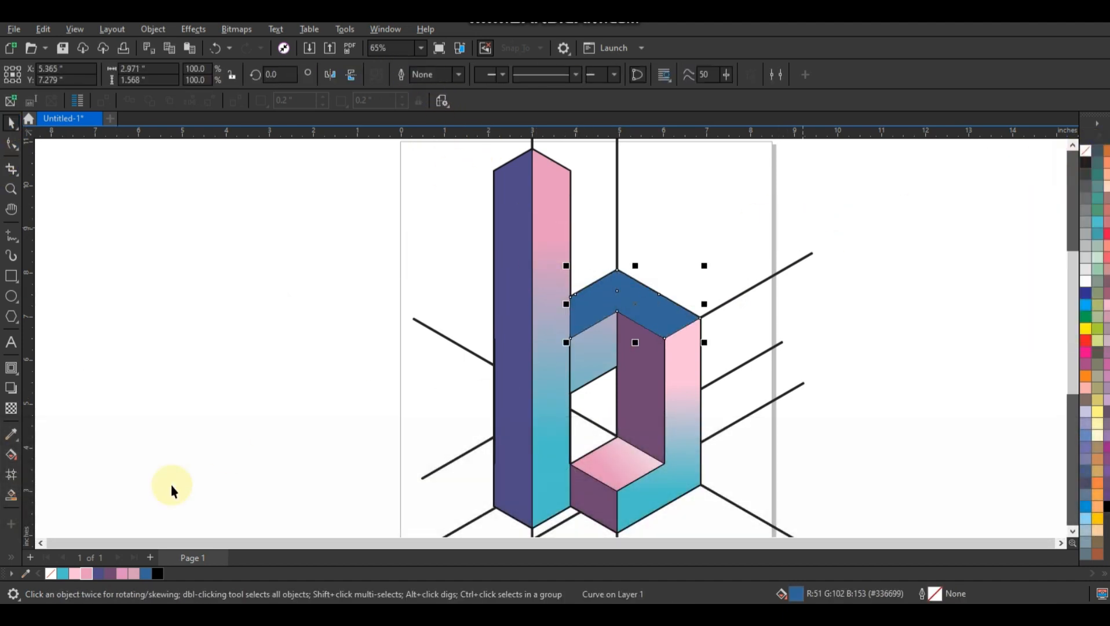
Apply a linear fountain fill to the bowl's top face, from pink at the bottom to white at the top.
{"action": "left_click", "coordinate": [87, 572]}
{"action": "key", "text": "g"}
{"action": "left_click_drag", "start_coordinate": [618, 330], "coordinate": [621, 248]}
{"action": "left_click", "coordinate": [618, 326]}
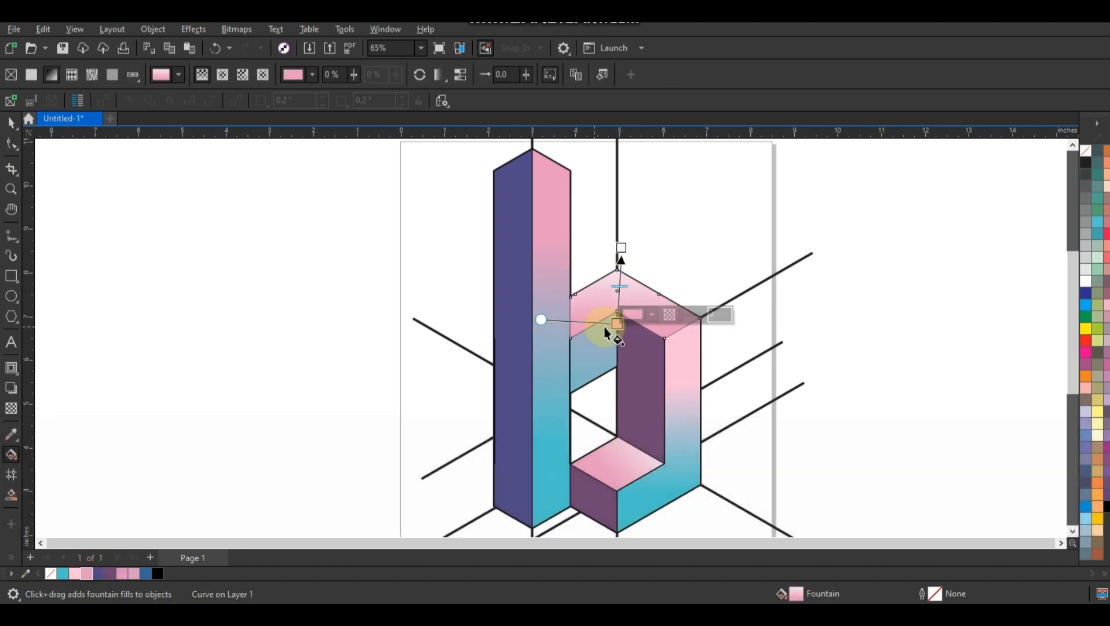
Move all the coloured letter faces clear of the construction lines, to the left of the page, and remove their outlines.
{"action": "left_click", "coordinate": [12, 123]}
{"action": "left_click", "coordinate": [242, 344]}
{"action": "scroll", "coordinate": [817, 344], "scroll_direction": "down", "scroll_amount": 1}
{"action": "key", "text": "Escape"}
{"action": "left_click_drag", "start_coordinate": [653, 314], "coordinate": [779, 458]}
{"action": "left_click_drag", "start_coordinate": [743, 364], "coordinate": [499, 368]}
{"action": "right_click", "coordinate": [1085, 152]}
{"action": "left_click", "coordinate": [1072, 165]}
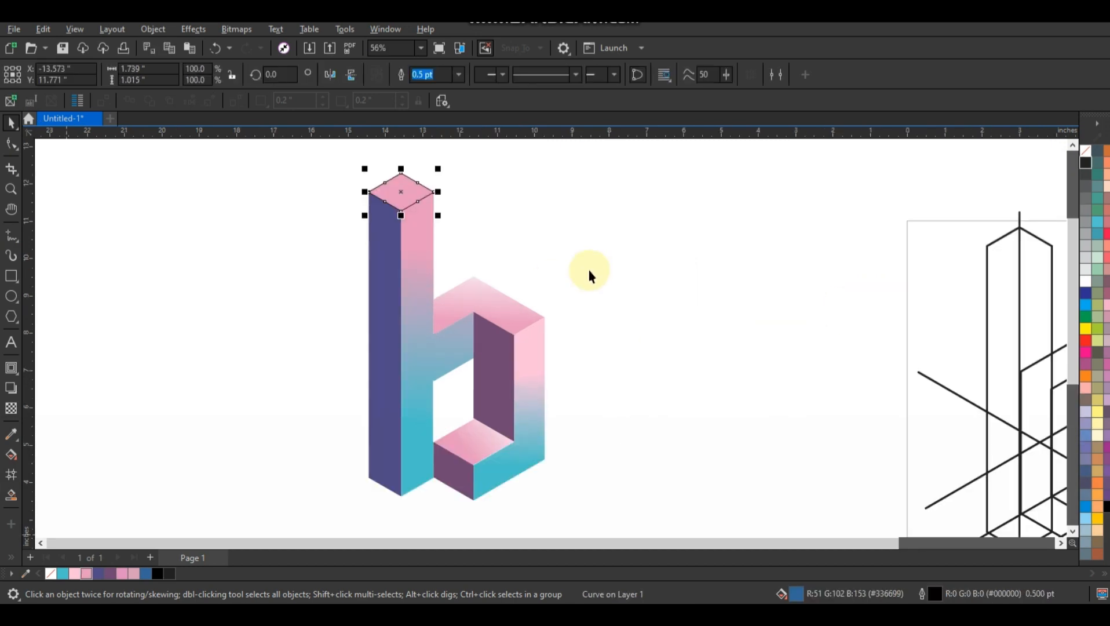
Remove the outline from the pink rhombus forming the stem's top face.
{"action": "right_click", "coordinate": [1086, 152]}
{"action": "left_click", "coordinate": [1061, 161]}
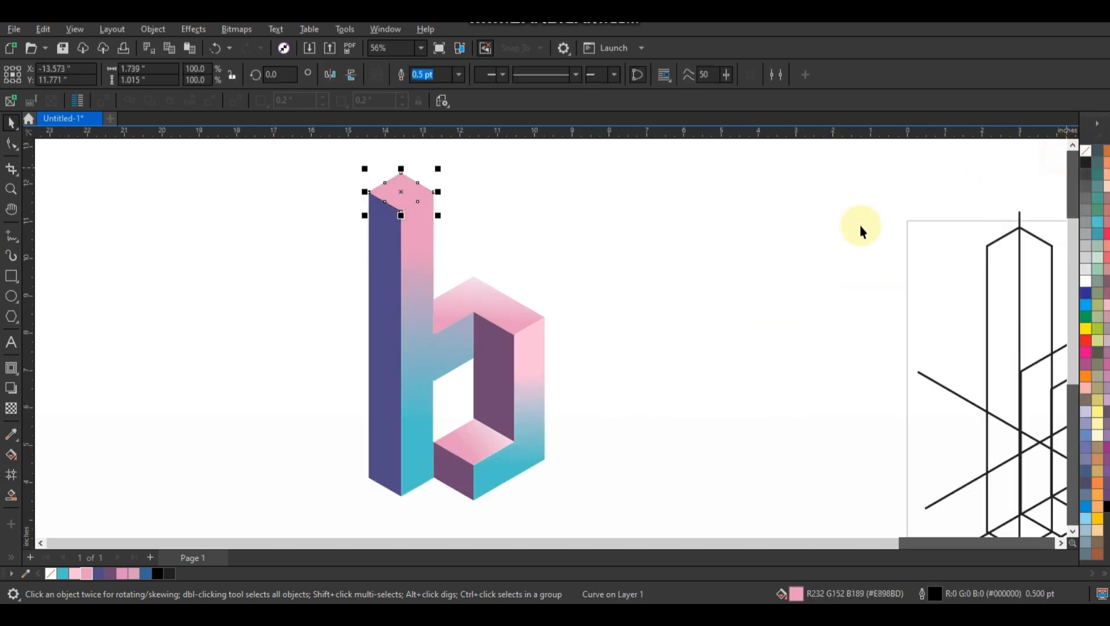
{"action": "left_click", "coordinate": [678, 335]}
{"action": "scroll", "coordinate": [647, 384], "scroll_direction": "down", "scroll_amount": 1}
{"action": "key", "text": "Escape"}
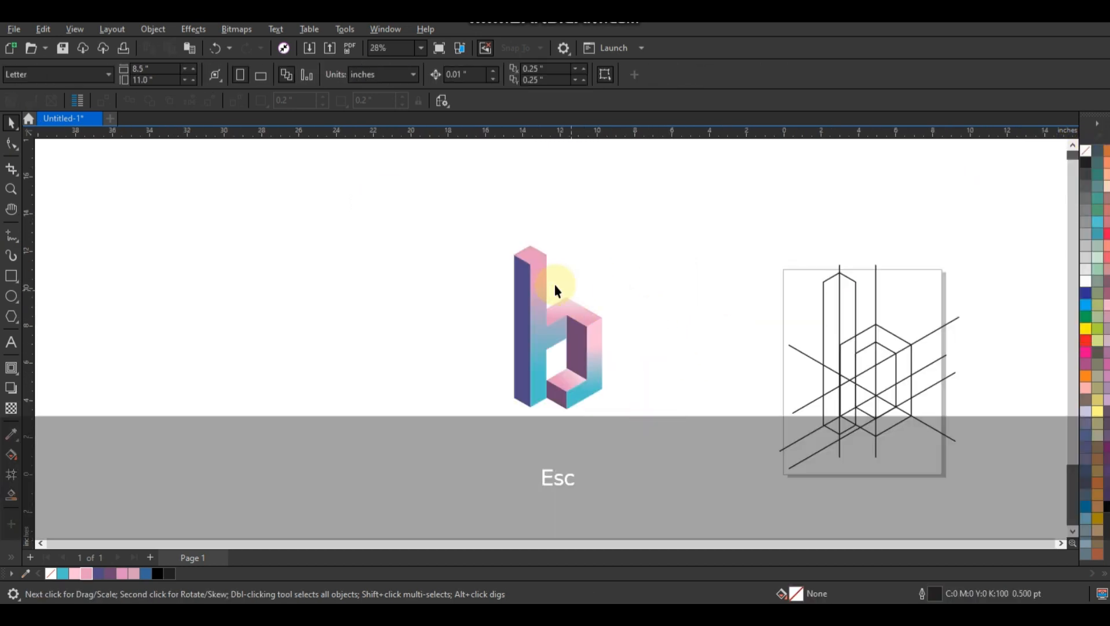
Zoom in on the complete letter b and check it in a full-screen preview.
{"action": "left_click_drag", "start_coordinate": [446, 202], "coordinate": [663, 459]}
{"action": "key", "text": "shift+F2"}
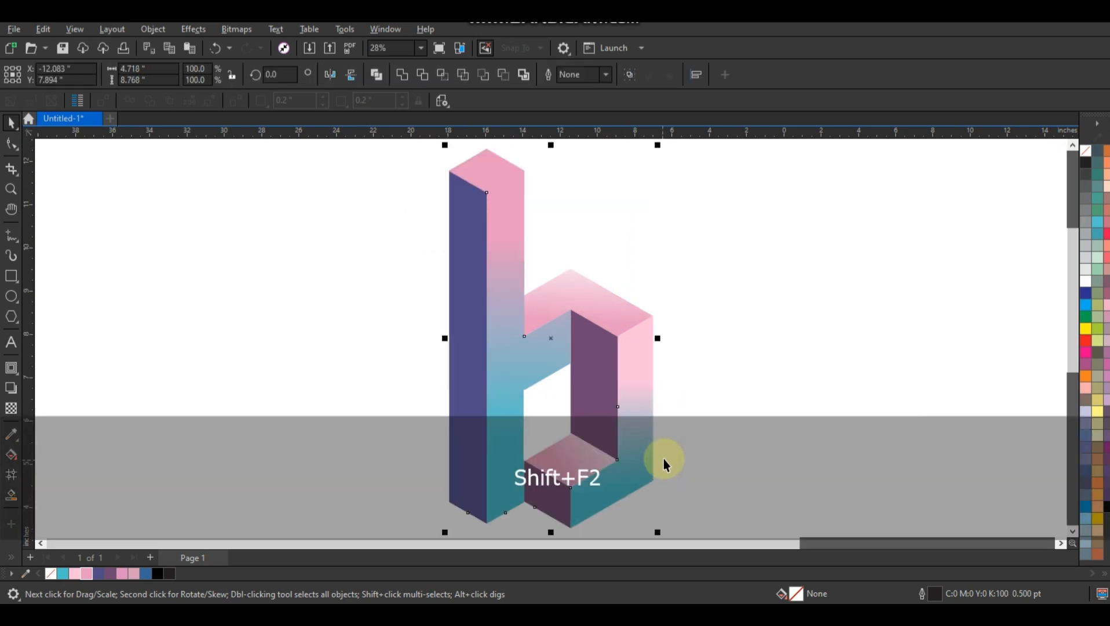
{"action": "key", "text": "Escape"}
{"action": "key", "text": "F9"}
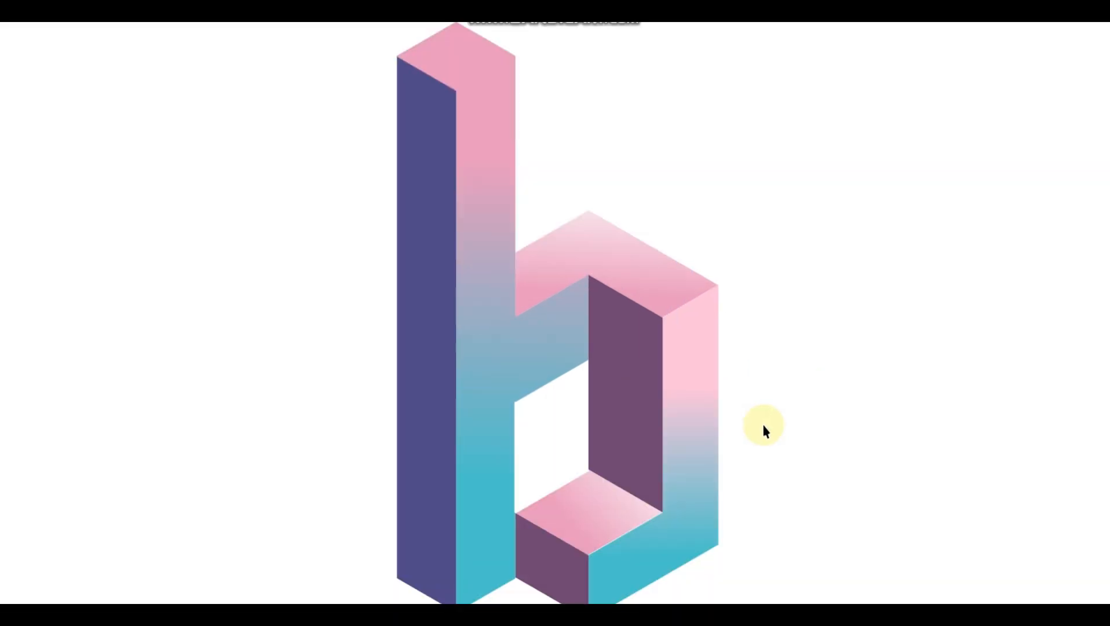
{"action": "left_click", "coordinate": [763, 429]}
{"action": "key", "text": "F3"}
{"action": "key", "text": "Escape"}
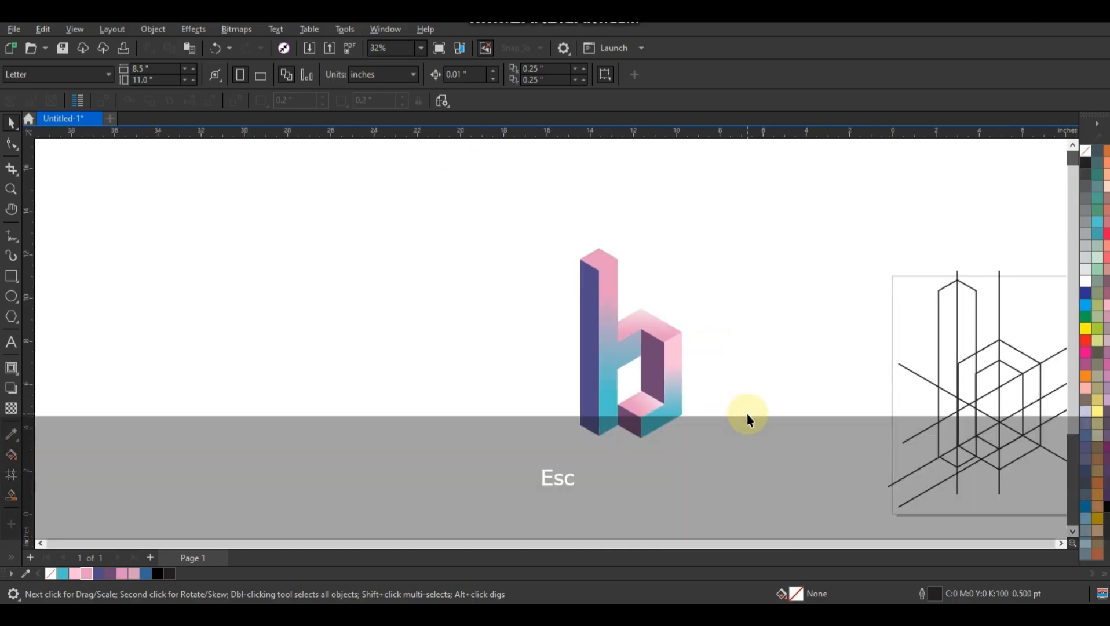